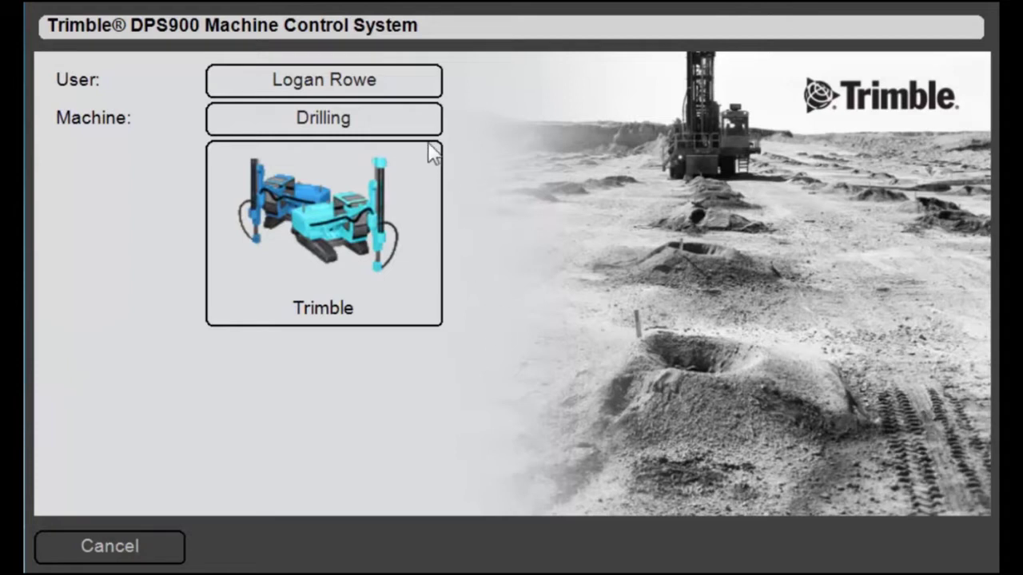
Step: Create a 'Drill Emulator' machine with the Trimble Emulator setup and make it the active machine
{"action": "left_click", "coordinate": [298, 121]}
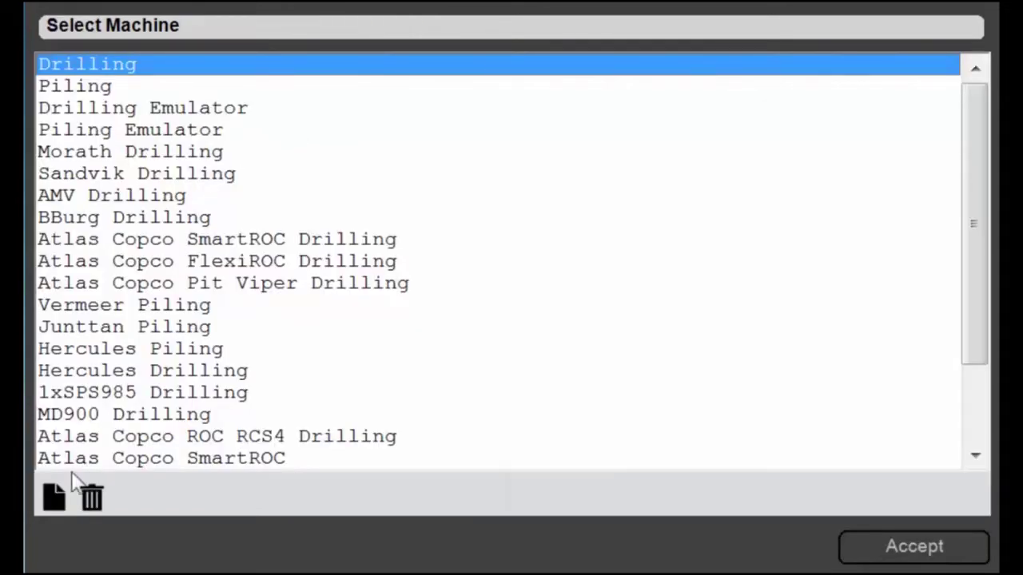
{"action": "left_click", "coordinate": [51, 494]}
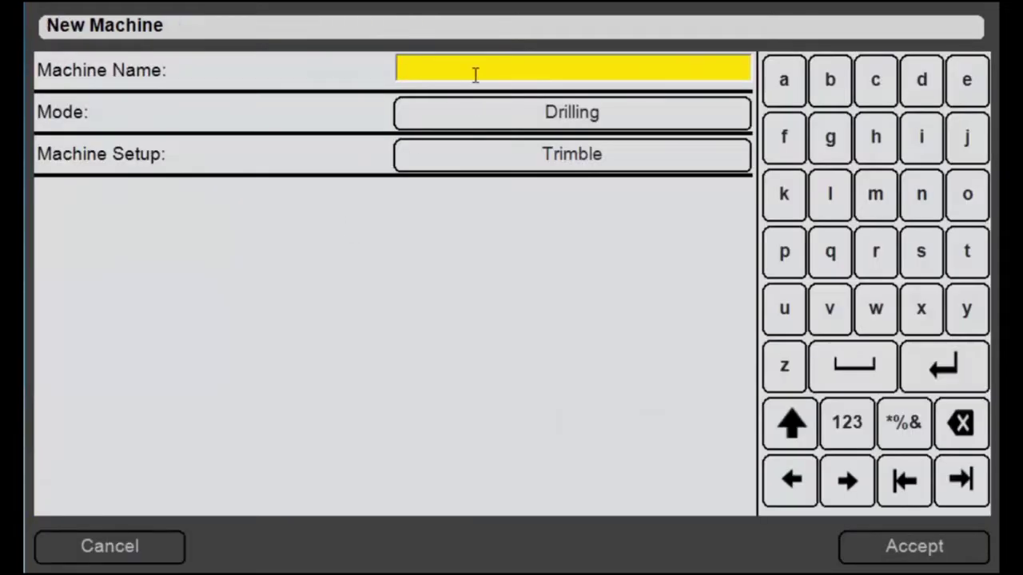
{"action": "type", "text": "Drill Emulator"}
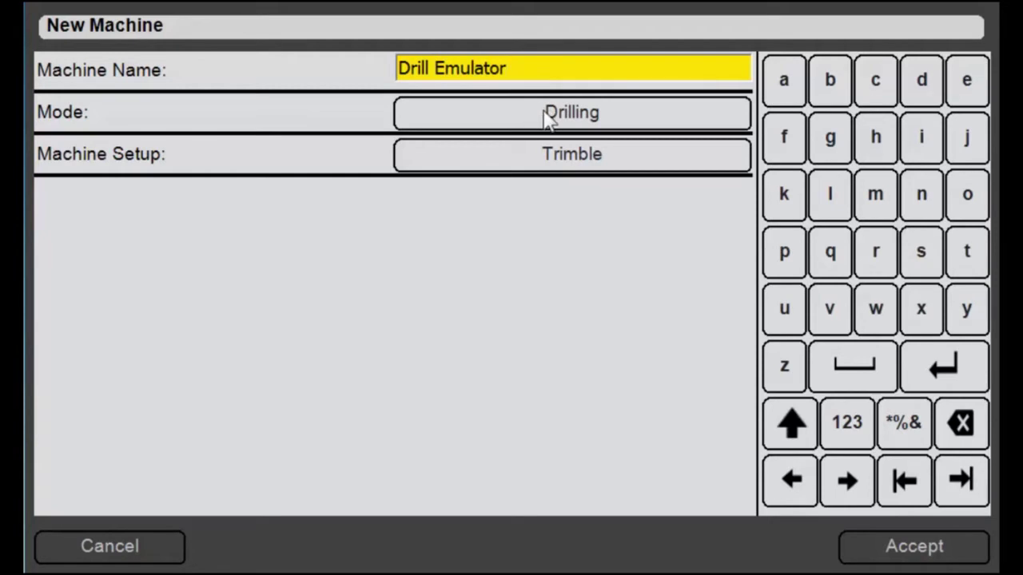
{"action": "left_click", "coordinate": [539, 164]}
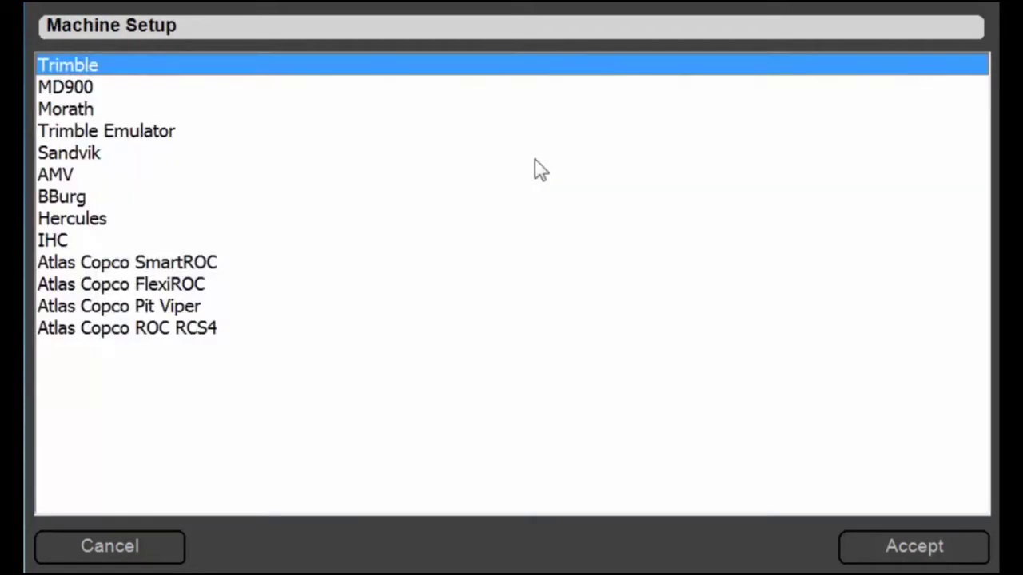
{"action": "left_click", "coordinate": [177, 135]}
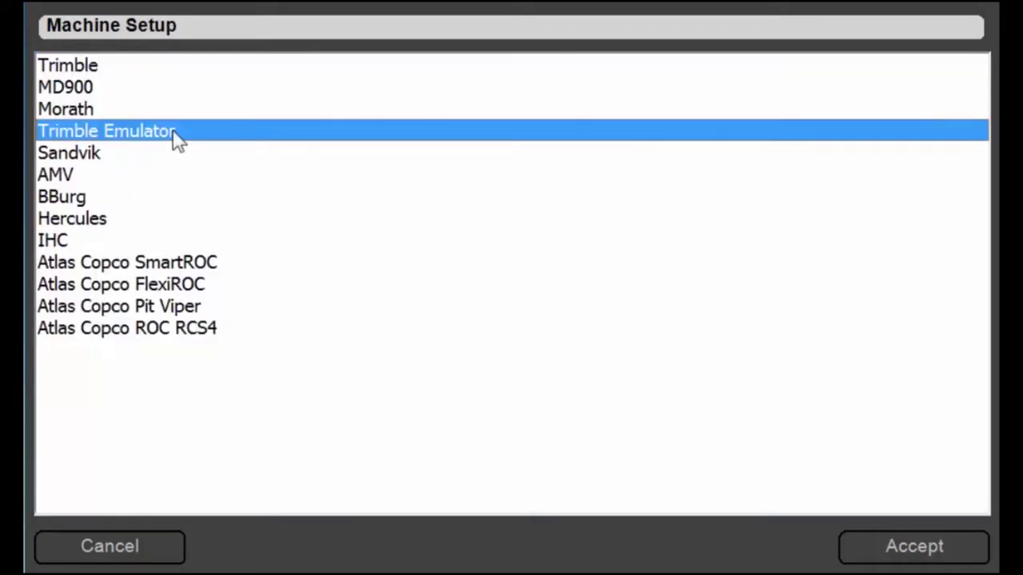
{"action": "left_click", "coordinate": [921, 551]}
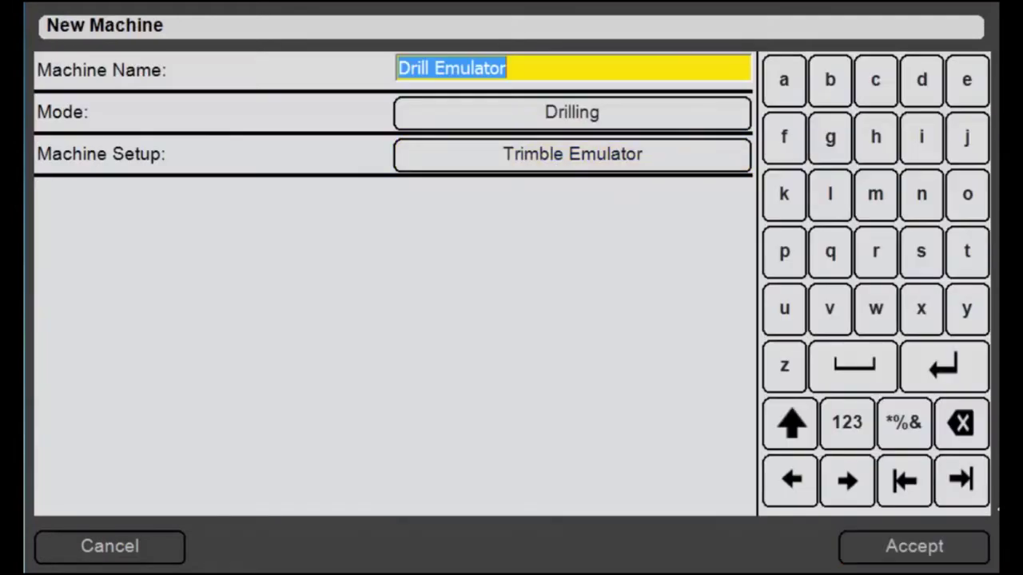
{"action": "left_click", "coordinate": [903, 554]}
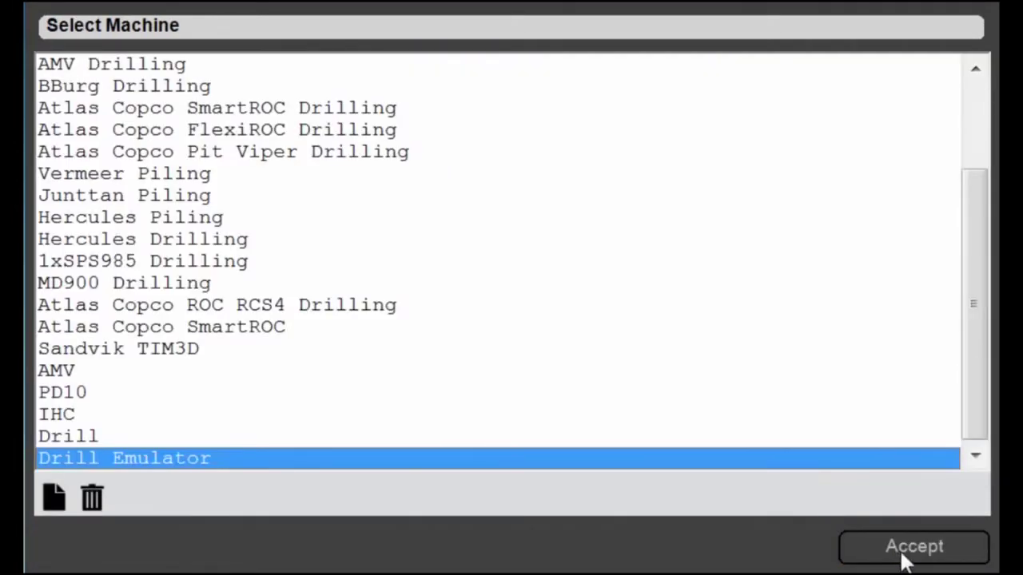
{"action": "left_click", "coordinate": [899, 555]}
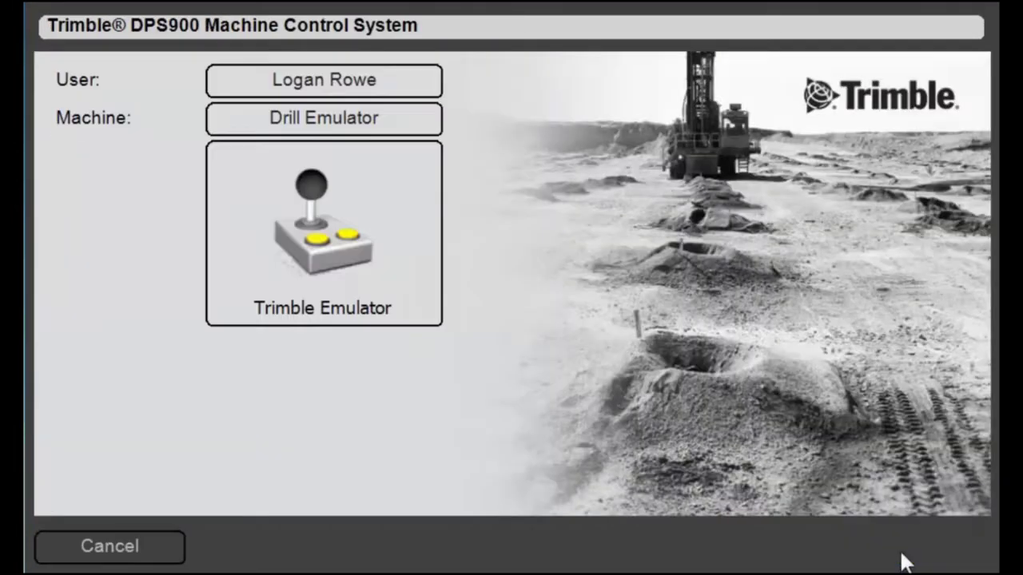
Step: Start the emulator machine, connect its I/O devices, and zoom the plan view around the drill rig
{"action": "left_click", "coordinate": [323, 210]}
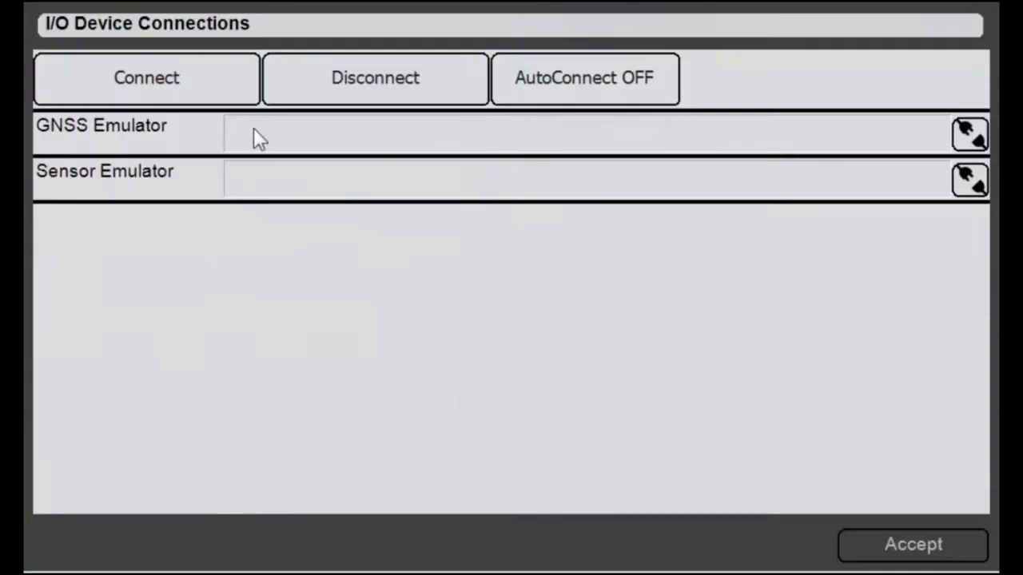
{"action": "left_click", "coordinate": [189, 90]}
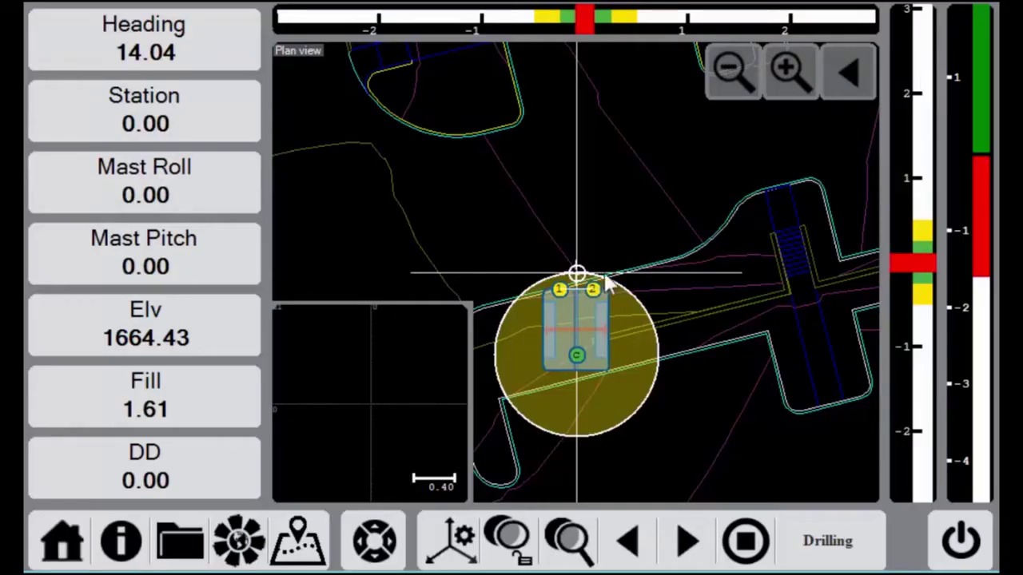
{"action": "left_click", "coordinate": [730, 83]}
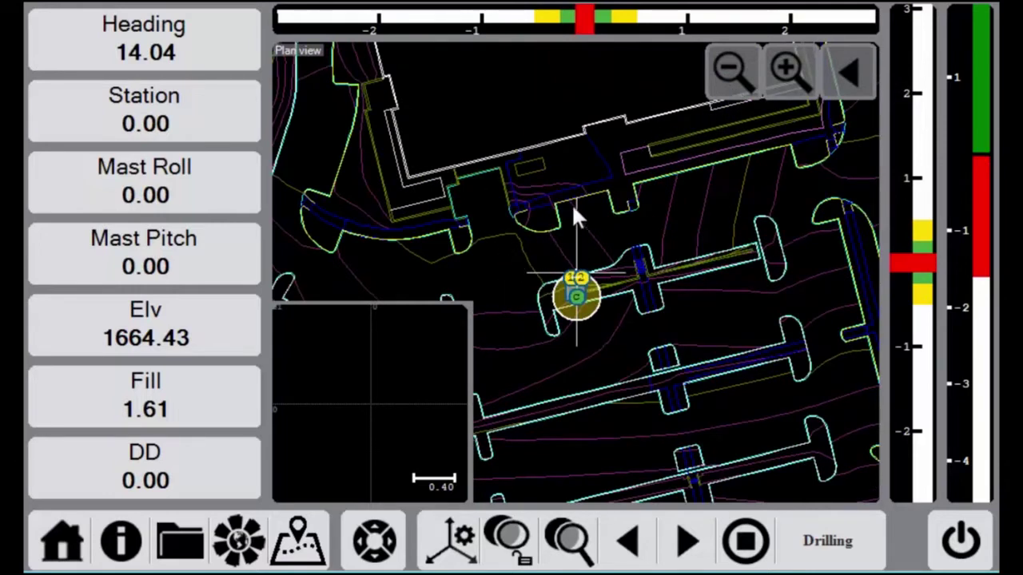
{"action": "left_click", "coordinate": [730, 72]}
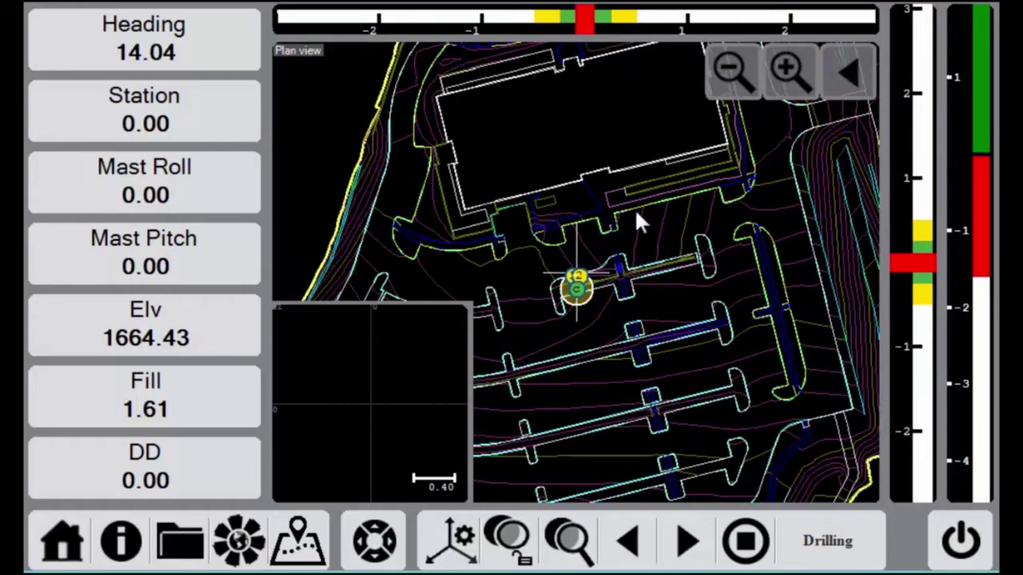
{"action": "left_click", "coordinate": [789, 80]}
{"action": "left_click", "coordinate": [789, 80]}
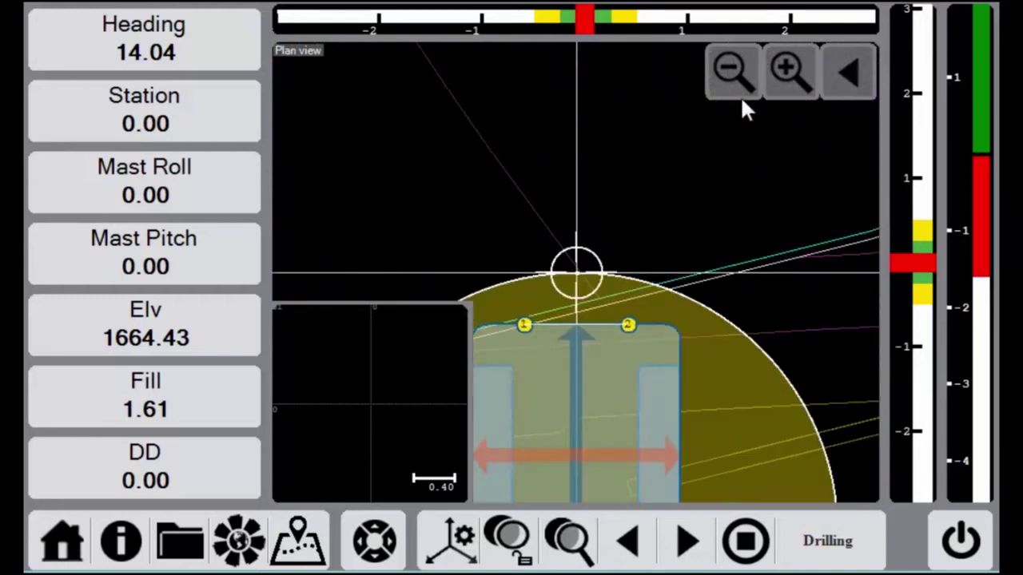
{"action": "left_click", "coordinate": [740, 95]}
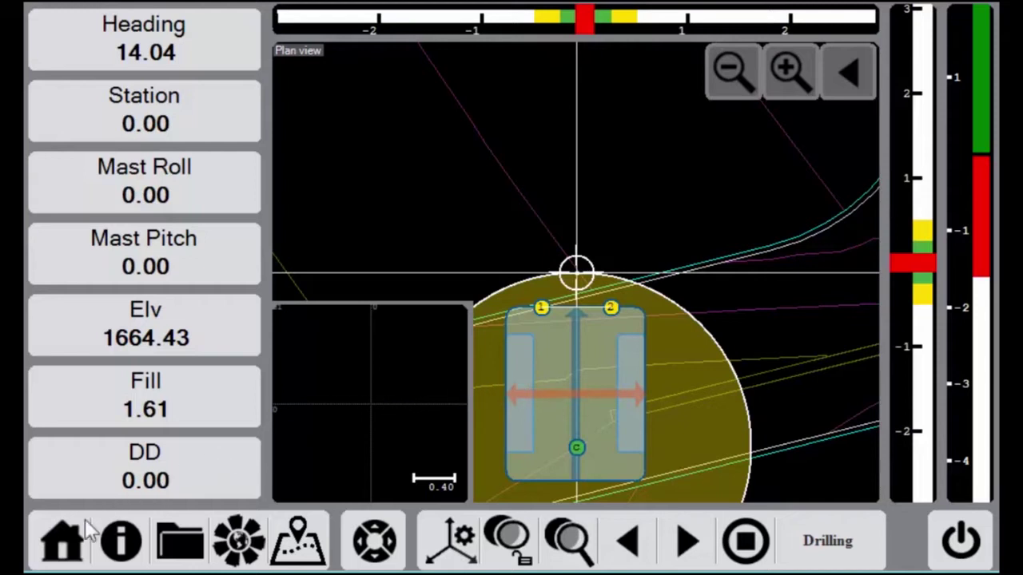
Step: Look through the Drilling Measure Up offsets under Hardware Setup and accept them unchanged
{"action": "left_click", "coordinate": [83, 548]}
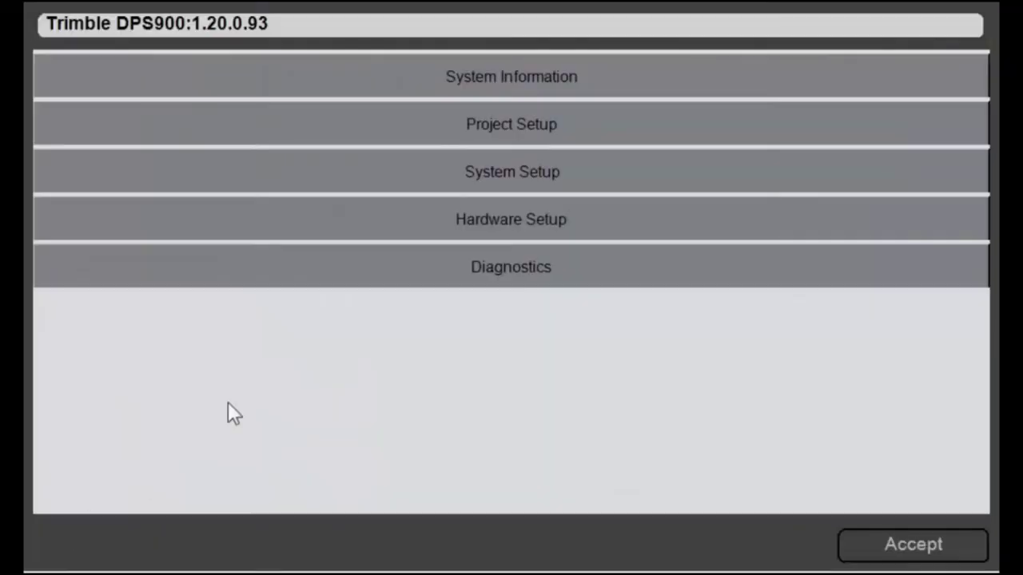
{"action": "left_click", "coordinate": [368, 212]}
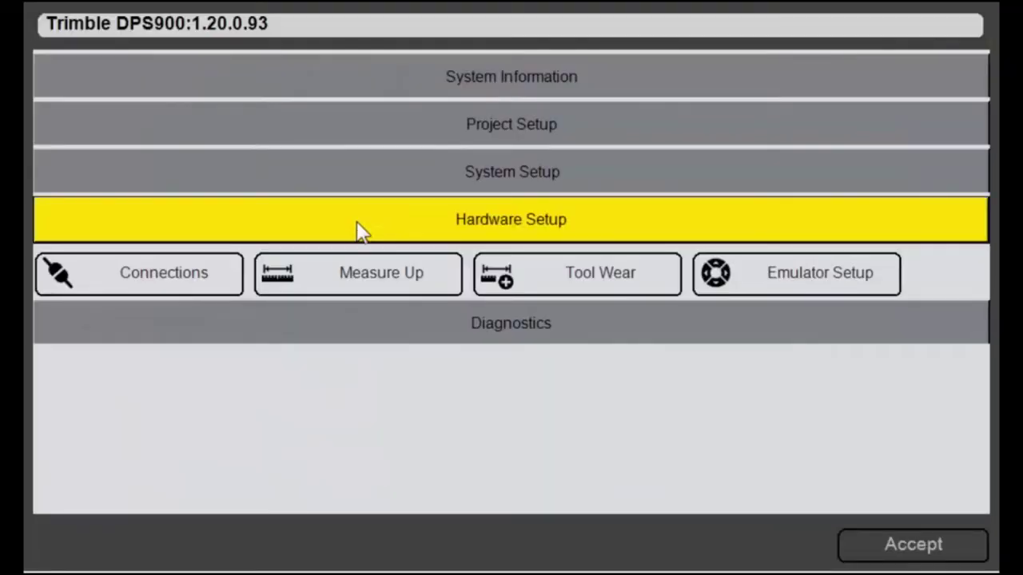
{"action": "left_click", "coordinate": [363, 272]}
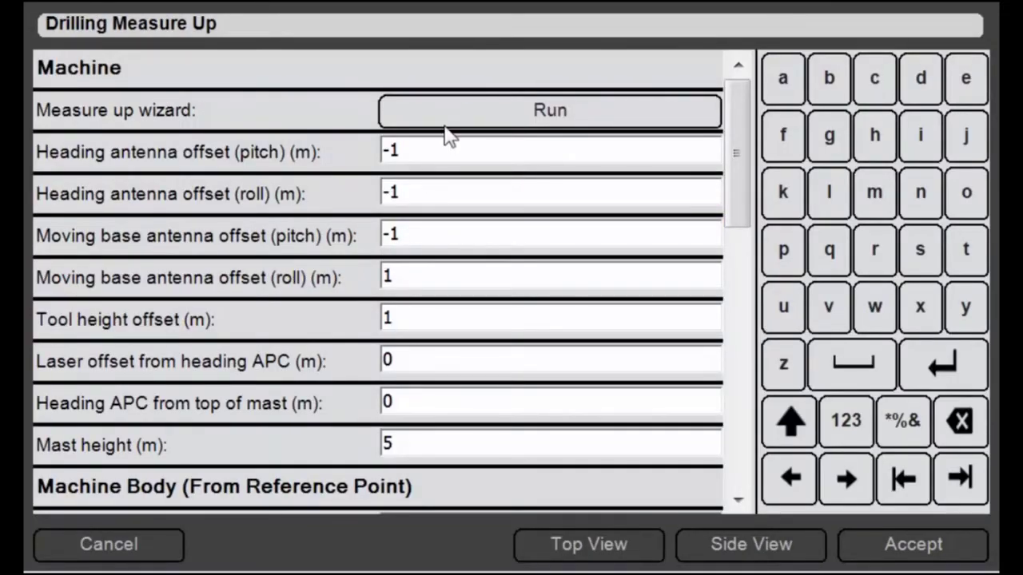
{"action": "scroll", "coordinate": [443, 184], "scroll_direction": "down", "scroll_amount": 3}
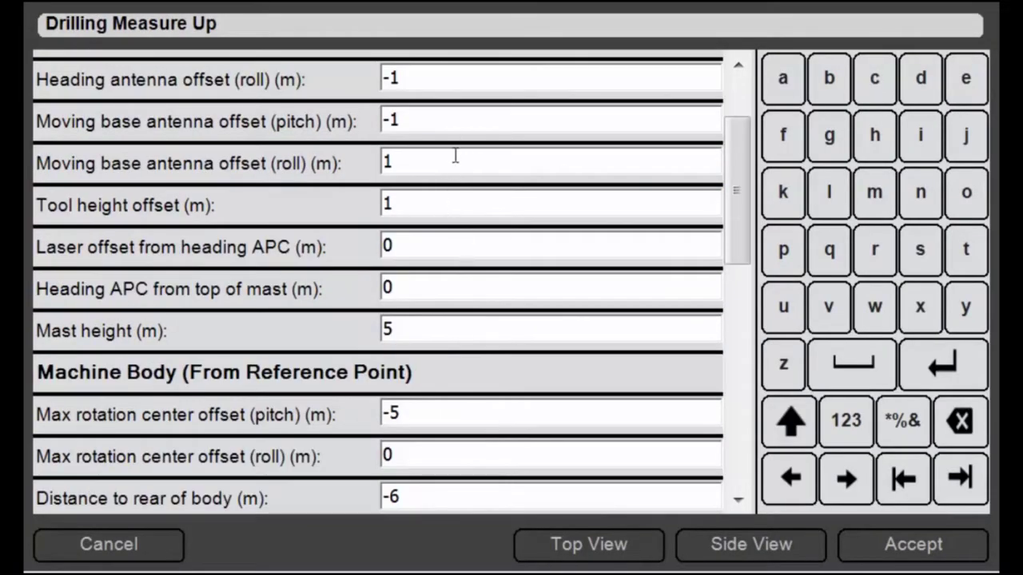
{"action": "scroll", "coordinate": [474, 160], "scroll_direction": "down", "scroll_amount": 5}
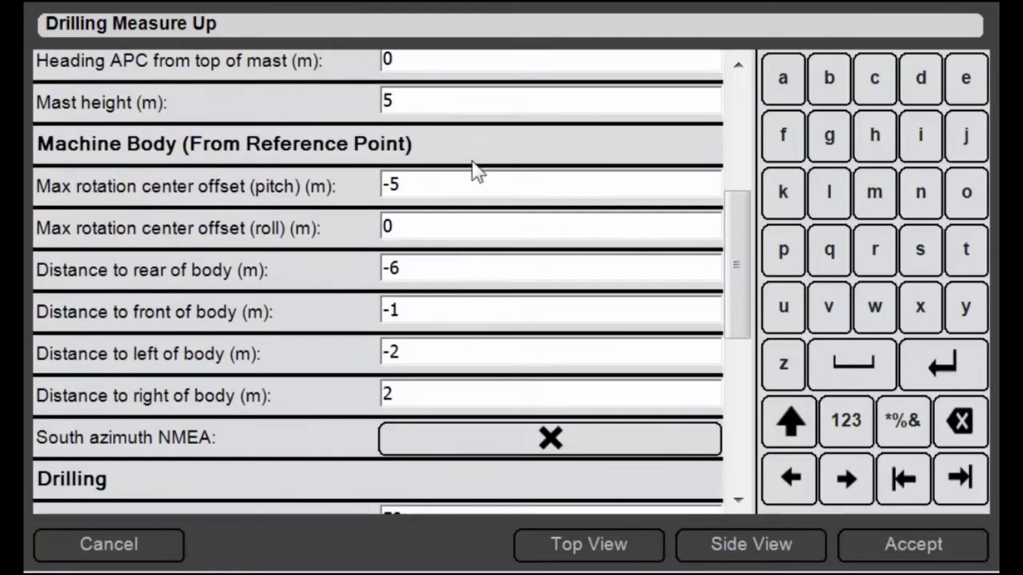
{"action": "left_click", "coordinate": [906, 541]}
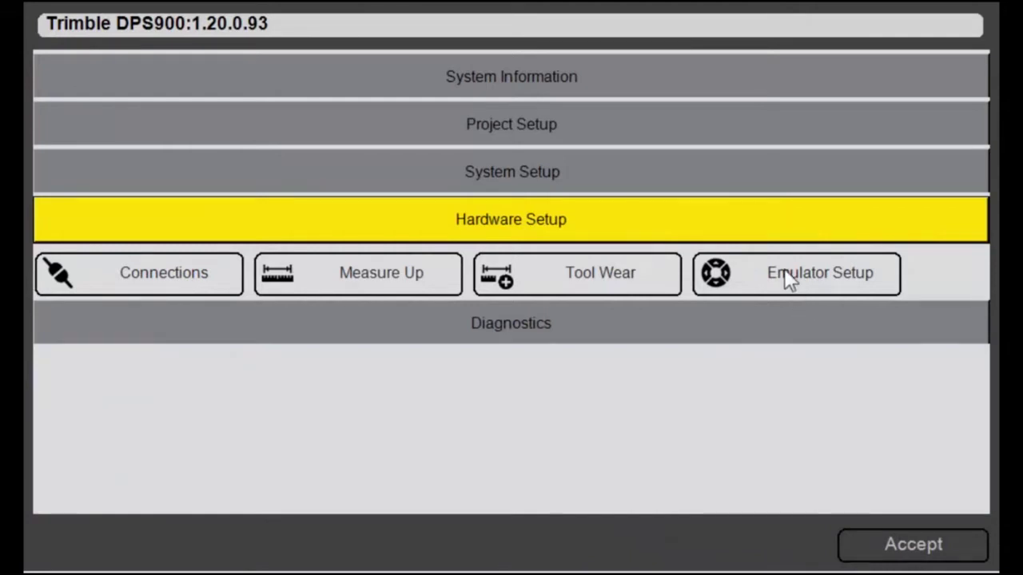
Step: In Emulator Setup, cycle the Autodrive interval through 500, 1000 and 100 ms, leaving Autodrive off
{"action": "left_click", "coordinate": [804, 280]}
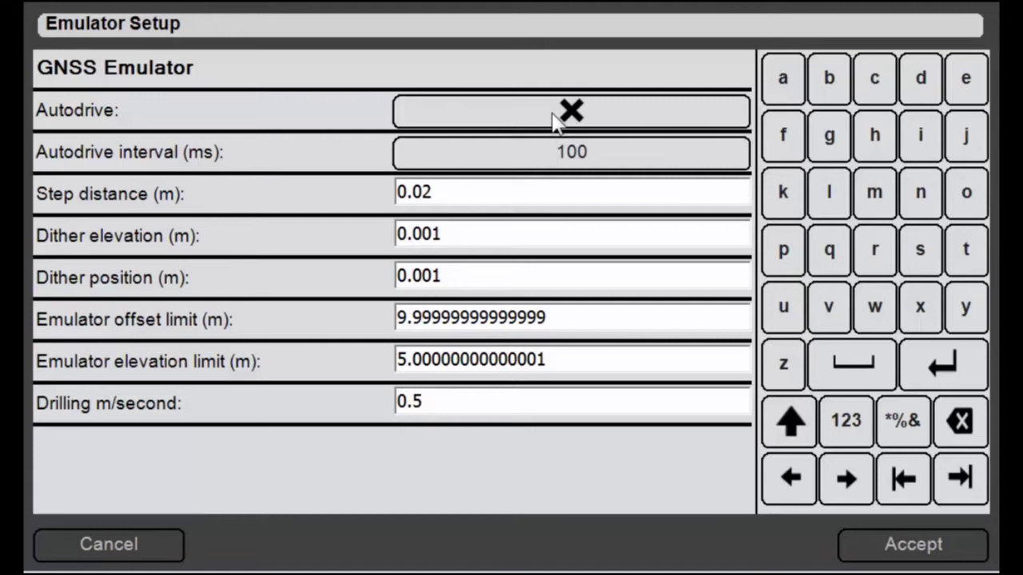
{"action": "left_click", "coordinate": [554, 120]}
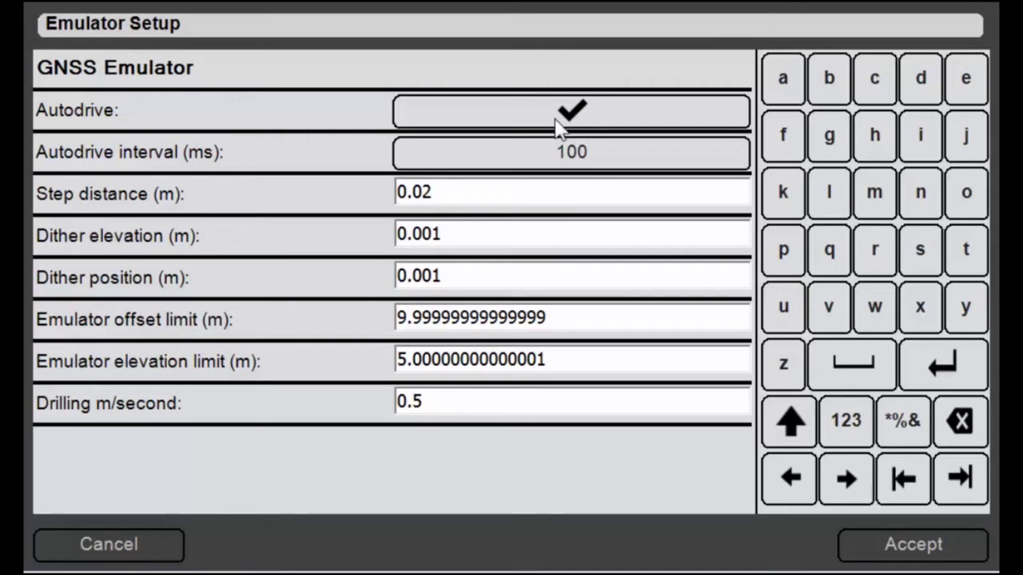
{"action": "left_click", "coordinate": [530, 155]}
{"action": "left_click", "coordinate": [545, 162]}
{"action": "left_click", "coordinate": [544, 156]}
{"action": "left_click", "coordinate": [553, 120]}
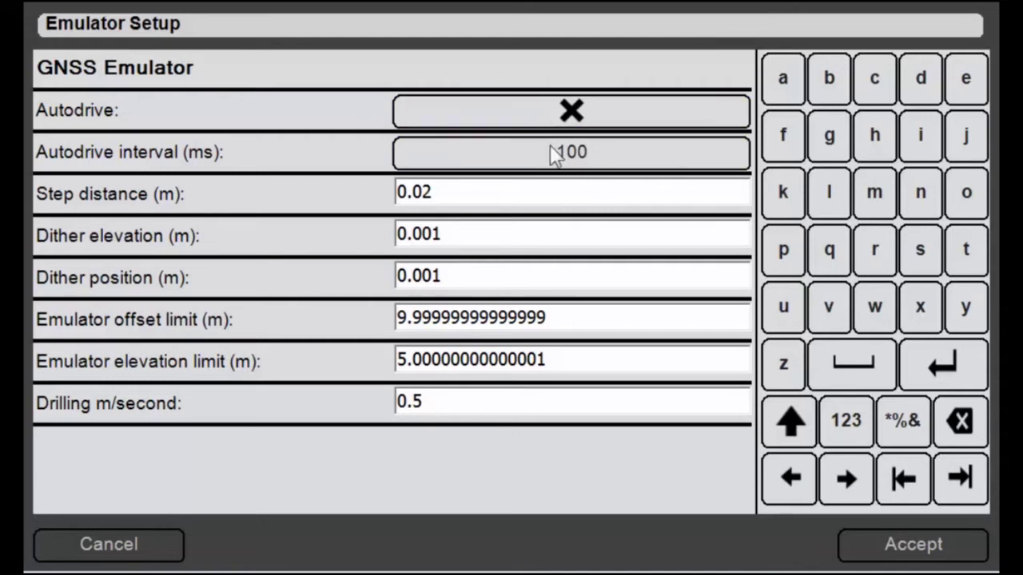
{"action": "left_click", "coordinate": [441, 191]}
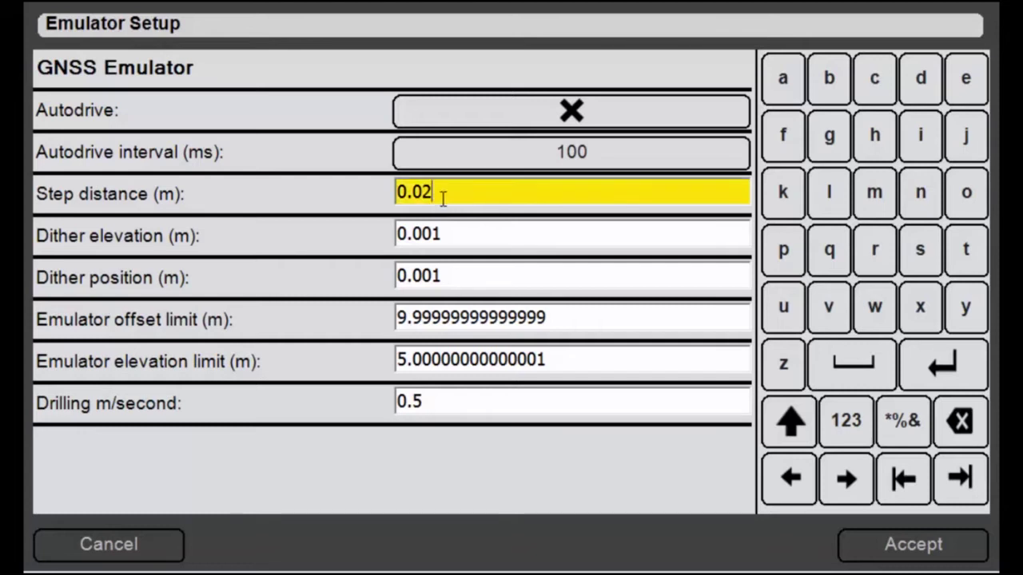
{"action": "left_click_drag", "start_coordinate": [441, 192], "coordinate": [407, 192]}
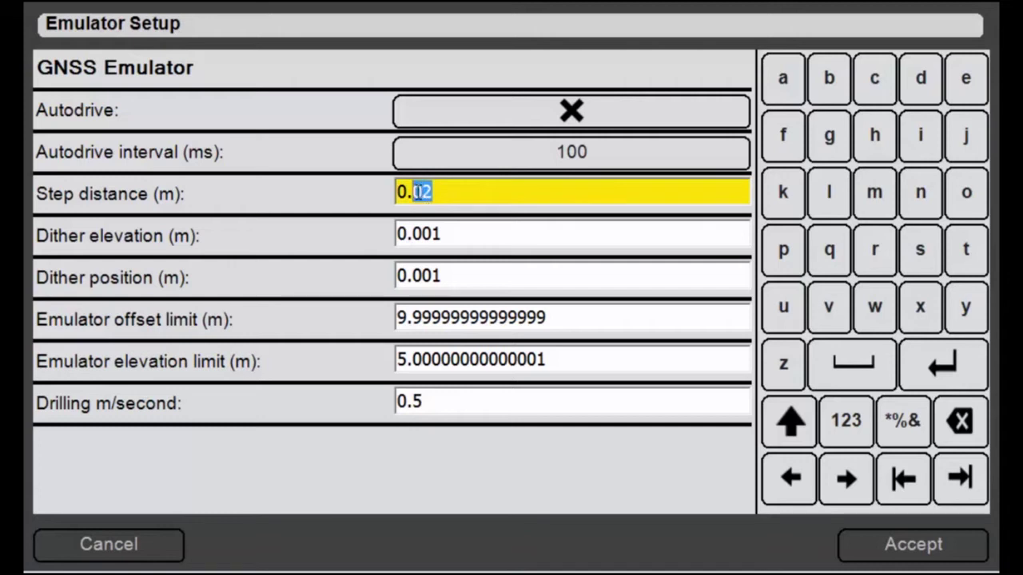
{"action": "left_click", "coordinate": [473, 190]}
{"action": "left_click", "coordinate": [484, 237]}
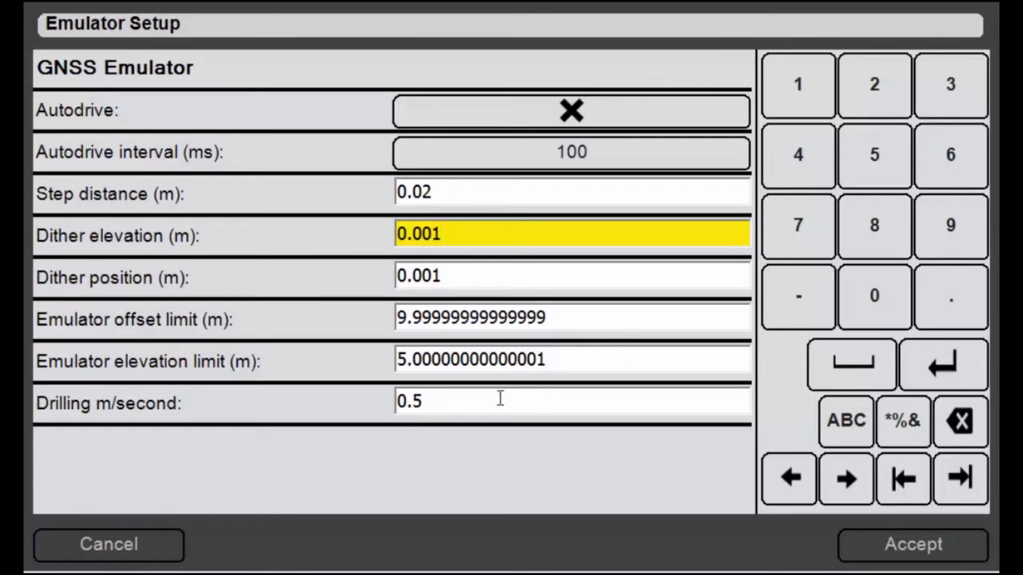
{"action": "left_click", "coordinate": [450, 403]}
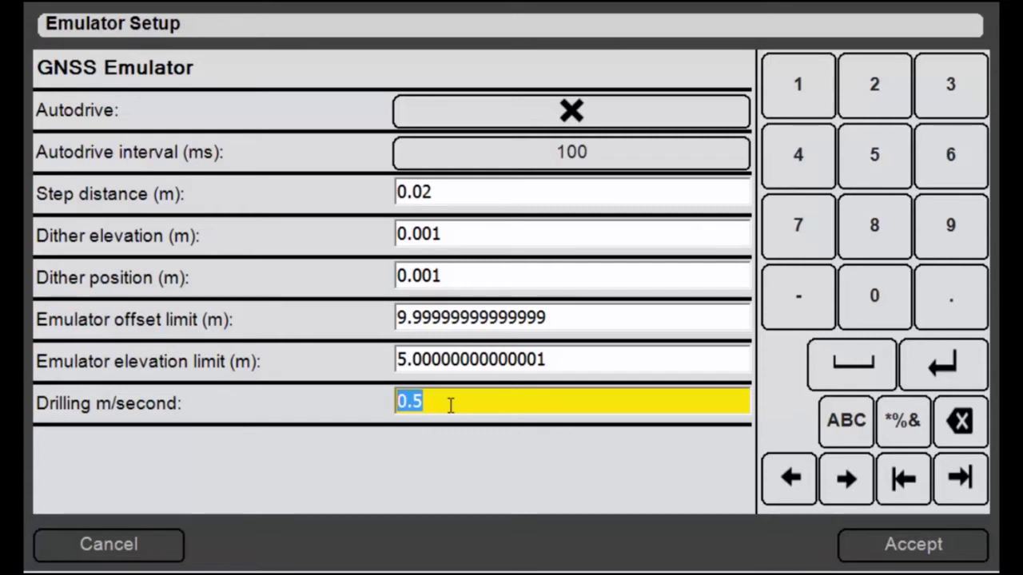
Step: Accept Emulator Setup with all values, including Drilling 0.5 m/second, left unchanged
{"action": "left_click", "coordinate": [451, 405]}
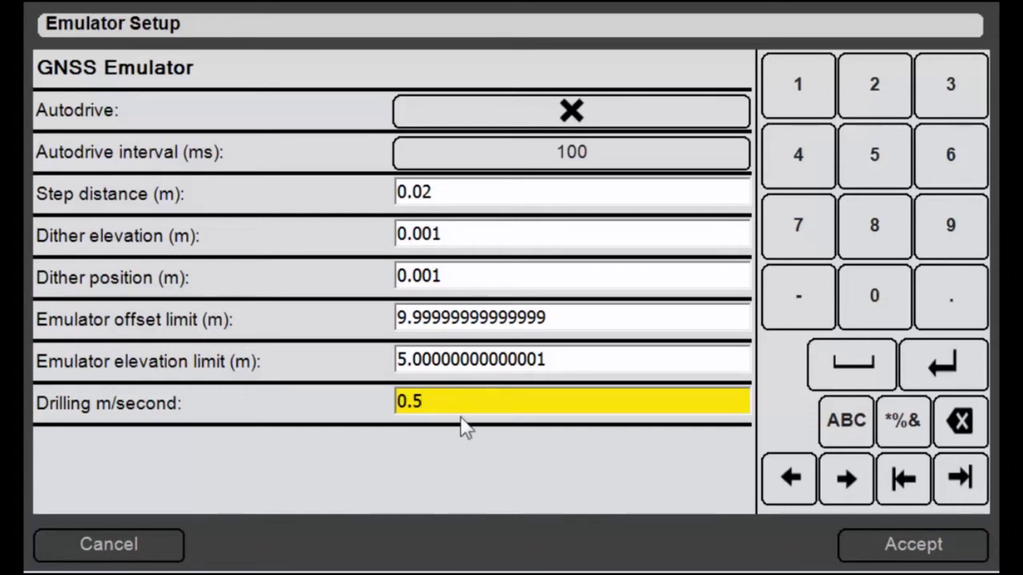
{"action": "left_click", "coordinate": [917, 548]}
Step: Zoom out the Drilling plan view to see the site, then go back to the main menu
{"action": "left_click", "coordinate": [912, 543]}
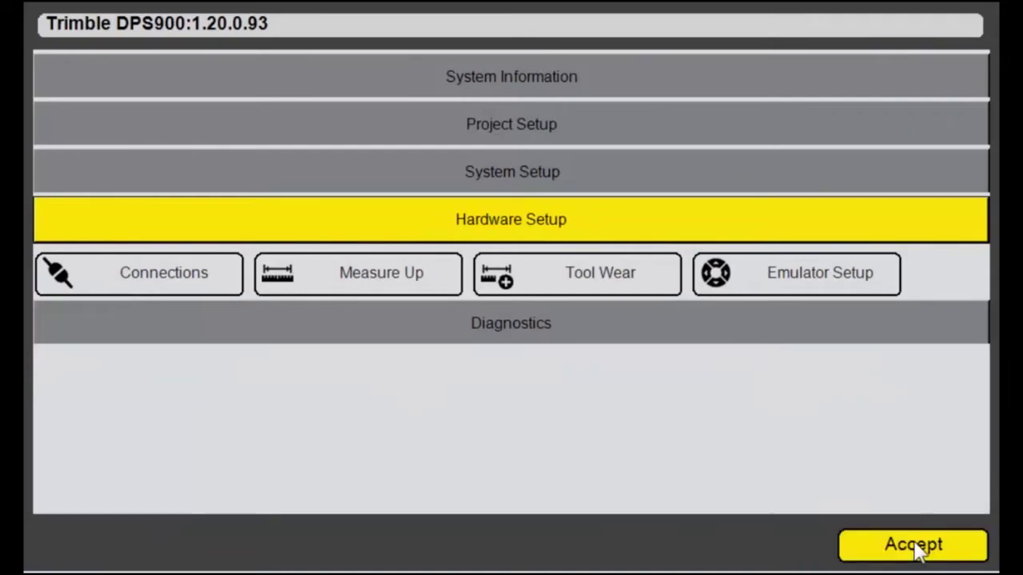
{"action": "left_click", "coordinate": [735, 69]}
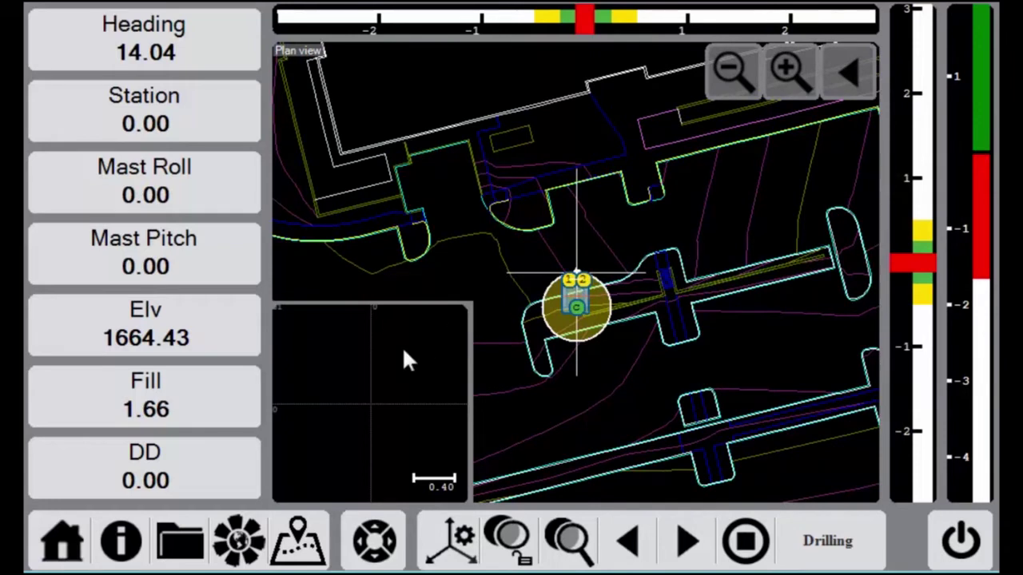
{"action": "left_click", "coordinate": [64, 549]}
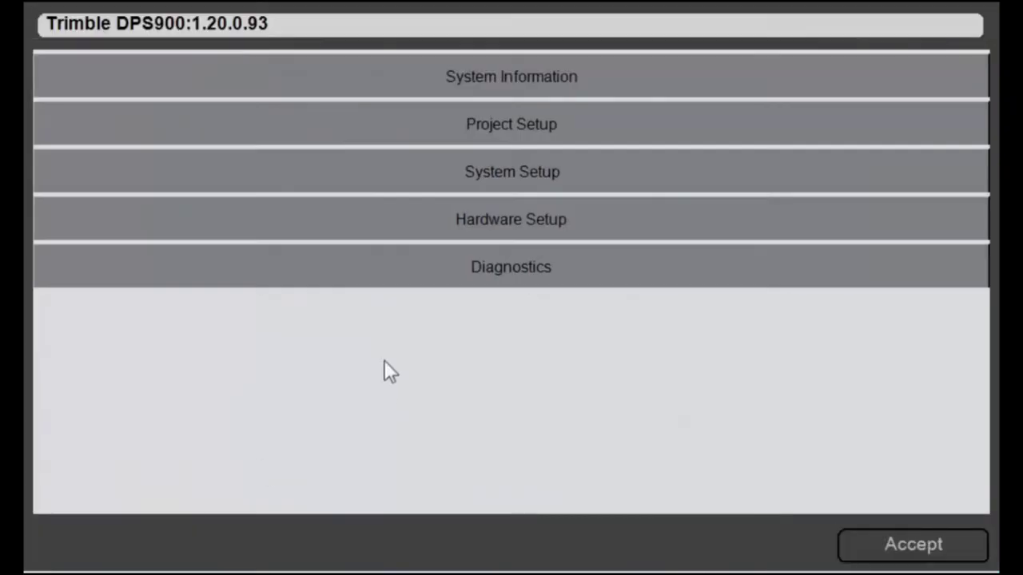
Step: Change the emulator Step distance to 1 m and accept back to the plan view
{"action": "left_click", "coordinate": [502, 215]}
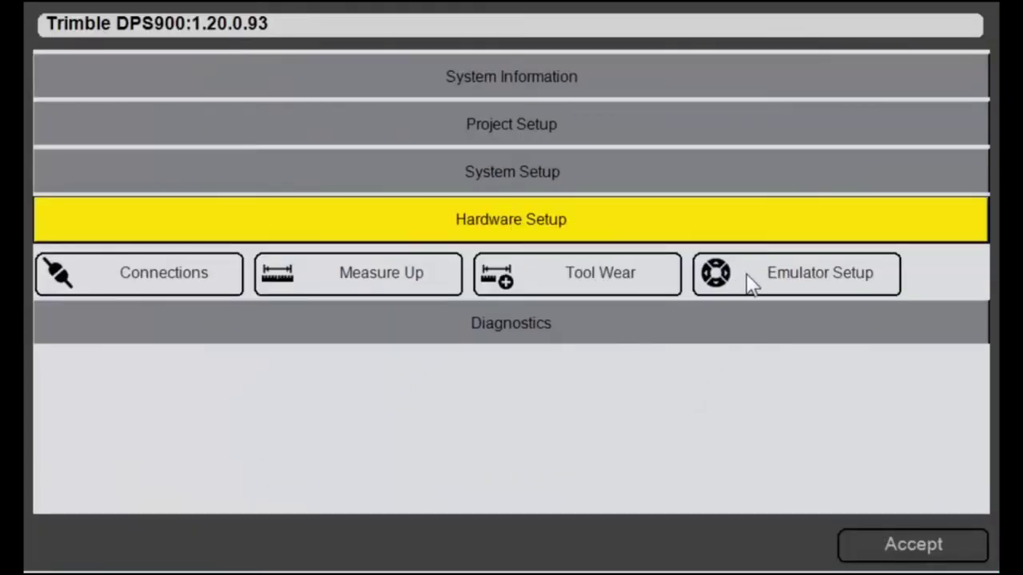
{"action": "left_click", "coordinate": [751, 281]}
{"action": "left_click", "coordinate": [474, 195]}
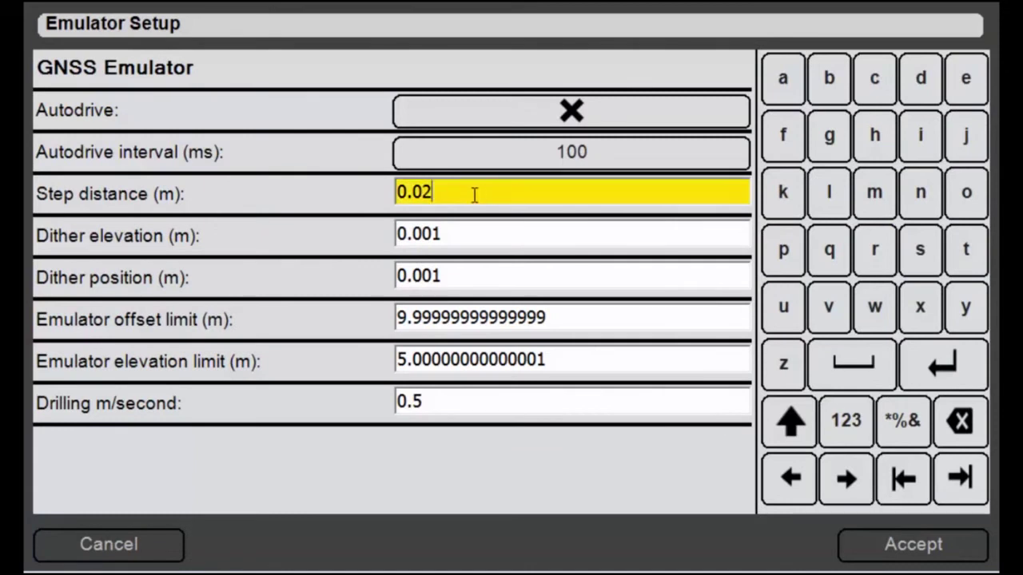
{"action": "left_click_drag", "start_coordinate": [474, 195], "coordinate": [413, 192]}
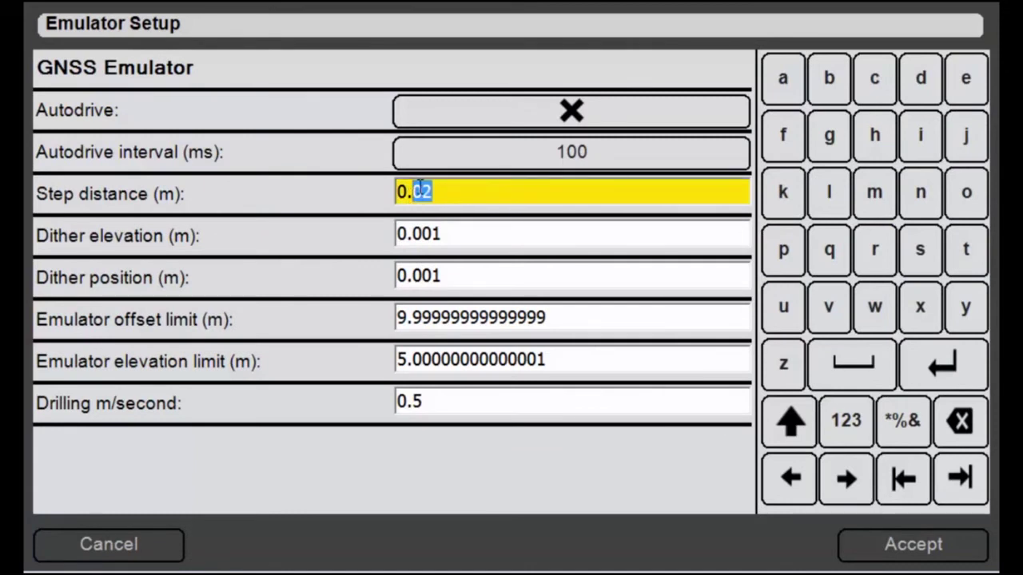
{"action": "key", "text": "BackSpace"}
{"action": "key", "text": "BackSpace"}
{"action": "key", "text": "BackSpace"}
{"action": "type", "text": "1"}
{"action": "left_click", "coordinate": [911, 545]}
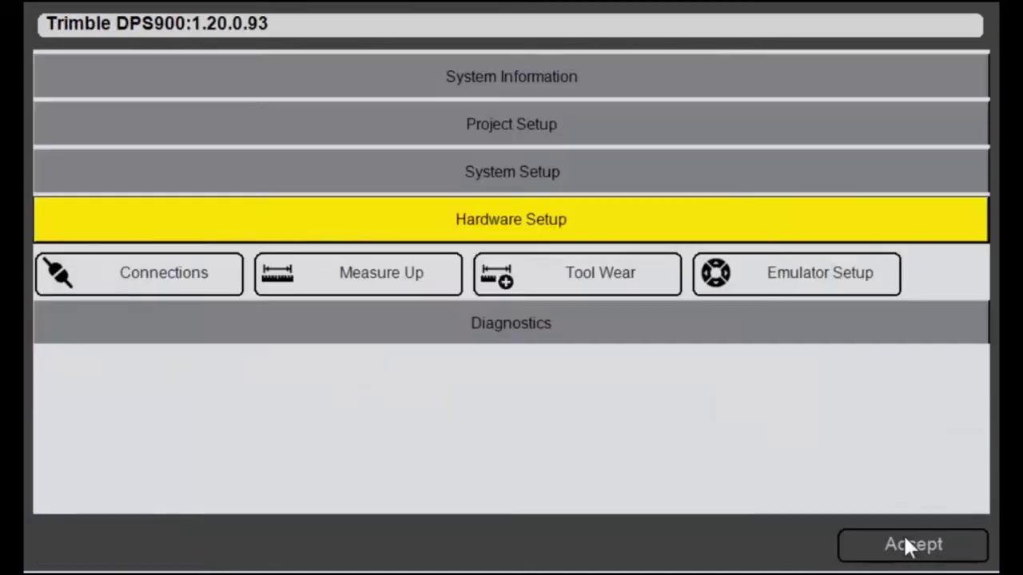
{"action": "left_click", "coordinate": [908, 546]}
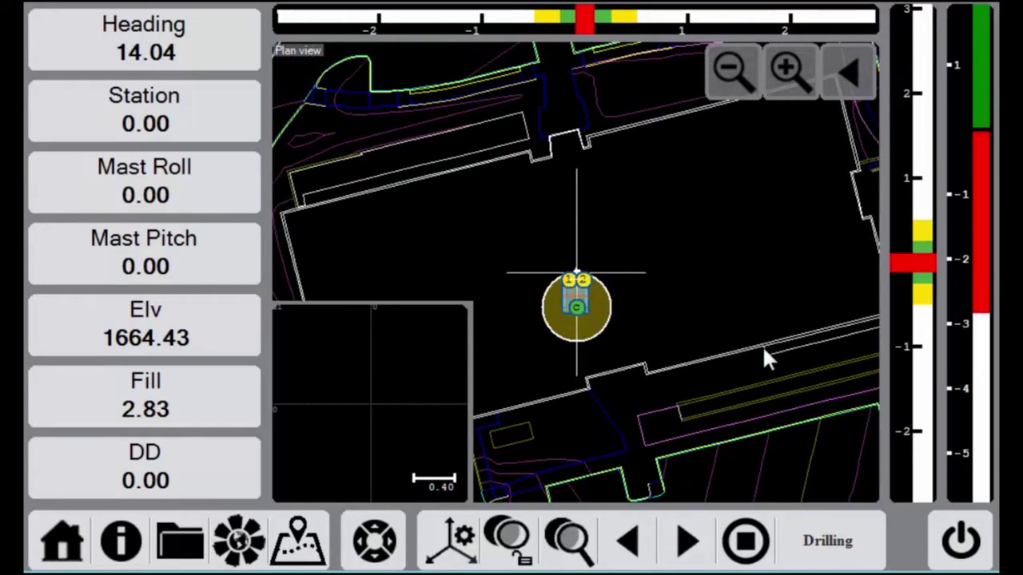
Step: Restore the emulator Step distance to .02 m and accept back to the plan view
{"action": "left_click", "coordinate": [60, 546]}
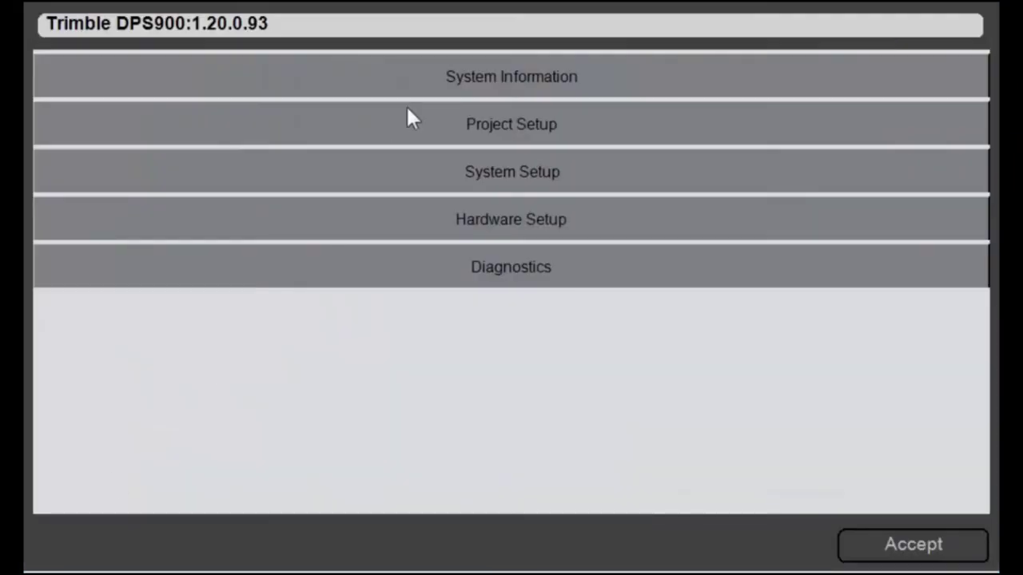
{"action": "left_click", "coordinate": [483, 224]}
{"action": "left_click", "coordinate": [748, 285]}
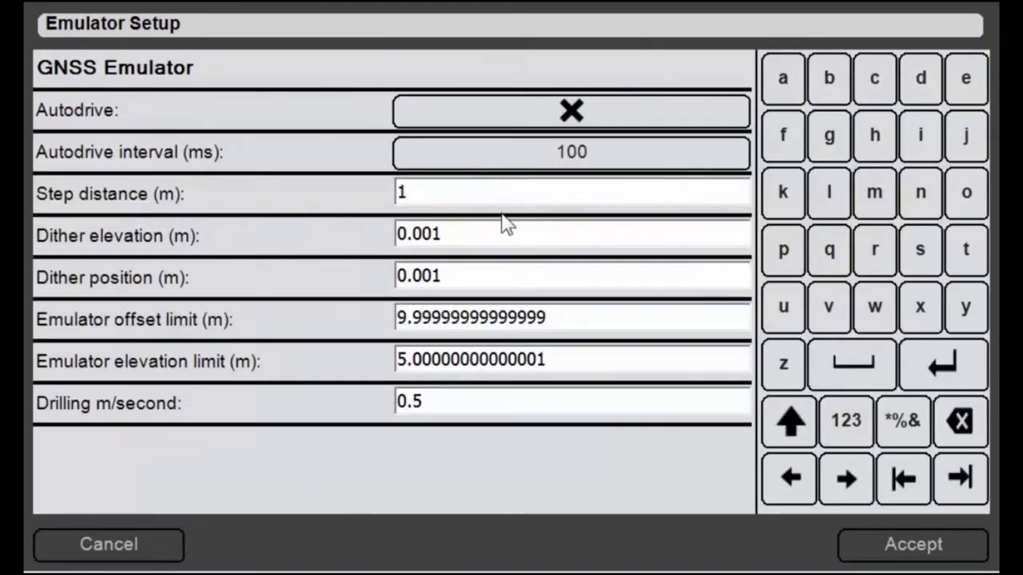
{"action": "left_click", "coordinate": [487, 195]}
{"action": "key", "text": "shift+Home"}
{"action": "type", "text": ".02"}
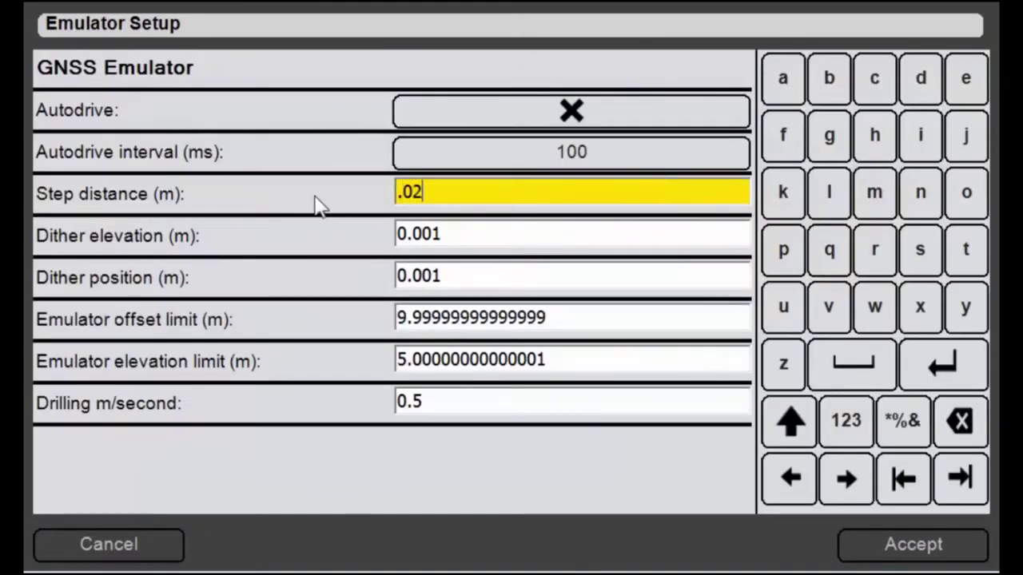
{"action": "left_click", "coordinate": [896, 545]}
{"action": "left_click", "coordinate": [919, 554]}
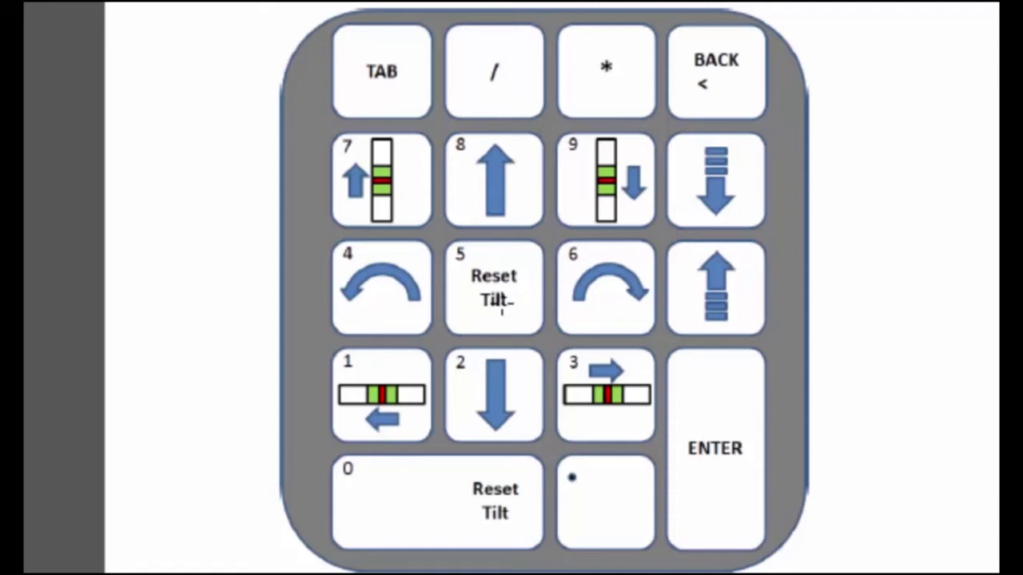
{"action": "scroll", "coordinate": [502, 307], "scroll_direction": "down", "scroll_amount": 1}
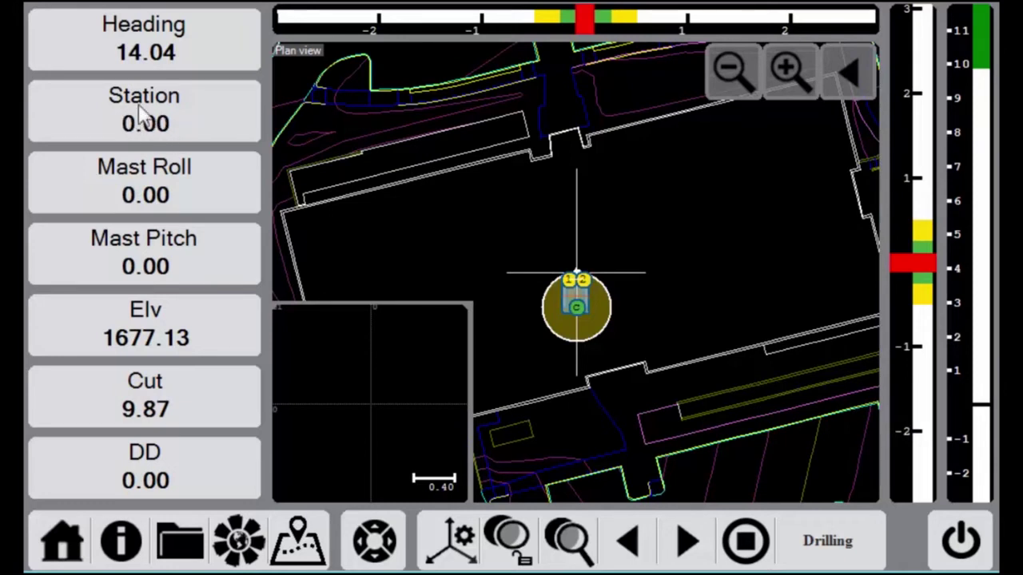
Step: Open the Select Item list for the Station readout tile
{"action": "left_click", "coordinate": [174, 115]}
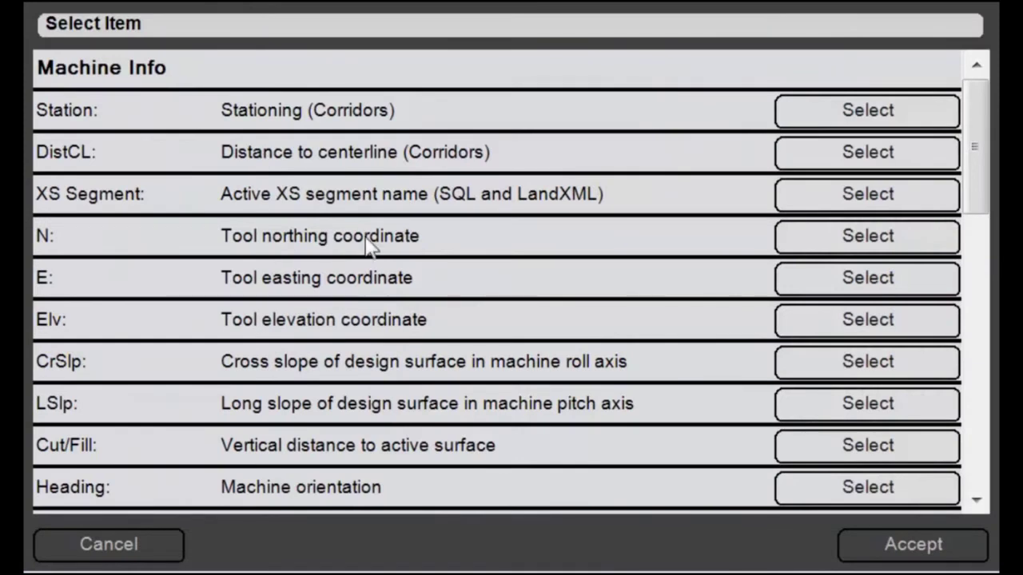
Step: Replace the Station readout with Hole ID
{"action": "scroll", "coordinate": [376, 248], "scroll_direction": "down", "scroll_amount": 3}
{"action": "scroll", "coordinate": [404, 276], "scroll_direction": "down", "scroll_amount": 5}
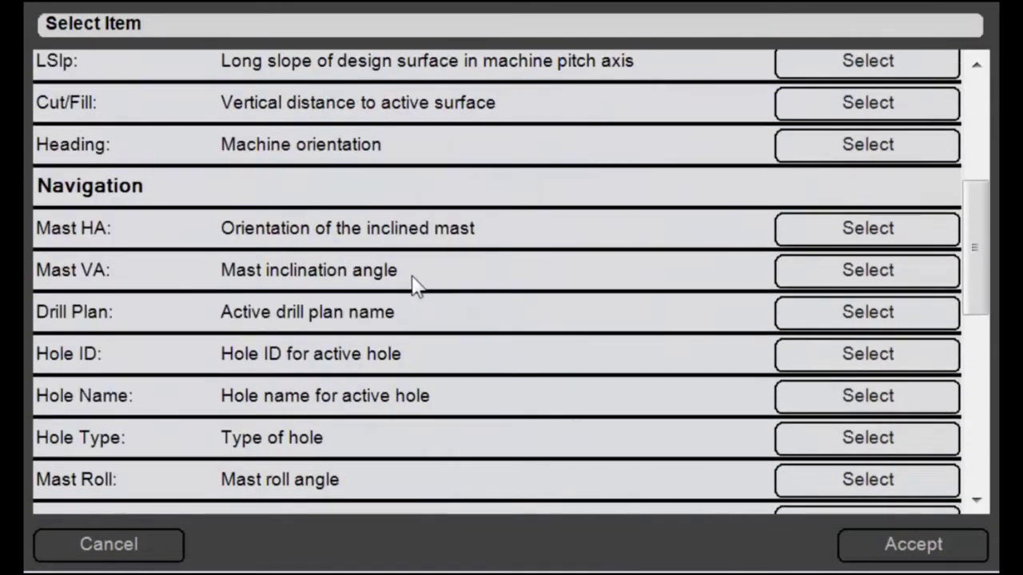
{"action": "left_click", "coordinate": [891, 358]}
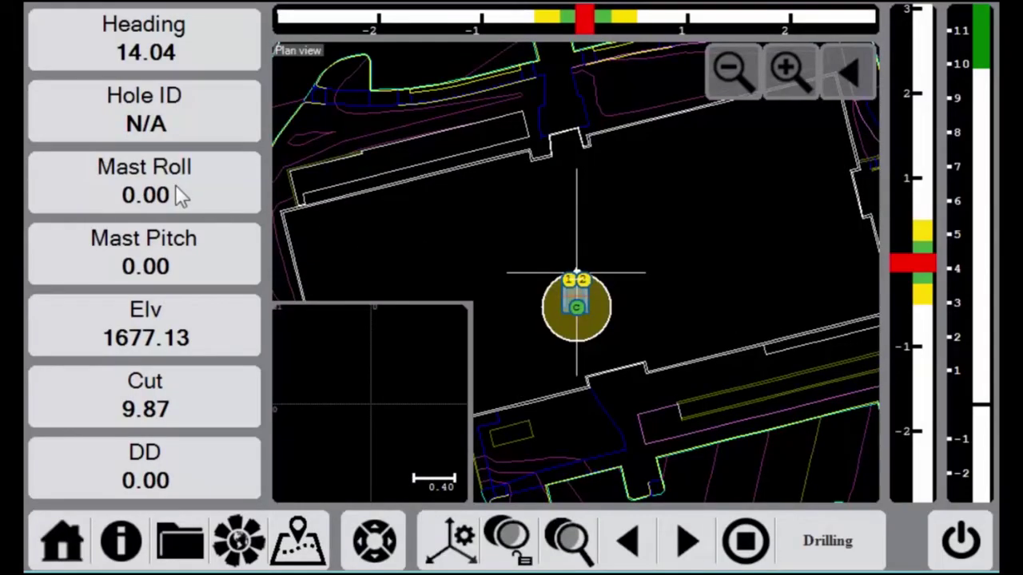
Step: Replace the Cut readout with slope distance SD
{"action": "left_click", "coordinate": [161, 395]}
{"action": "scroll", "coordinate": [216, 351], "scroll_direction": "down", "scroll_amount": 5}
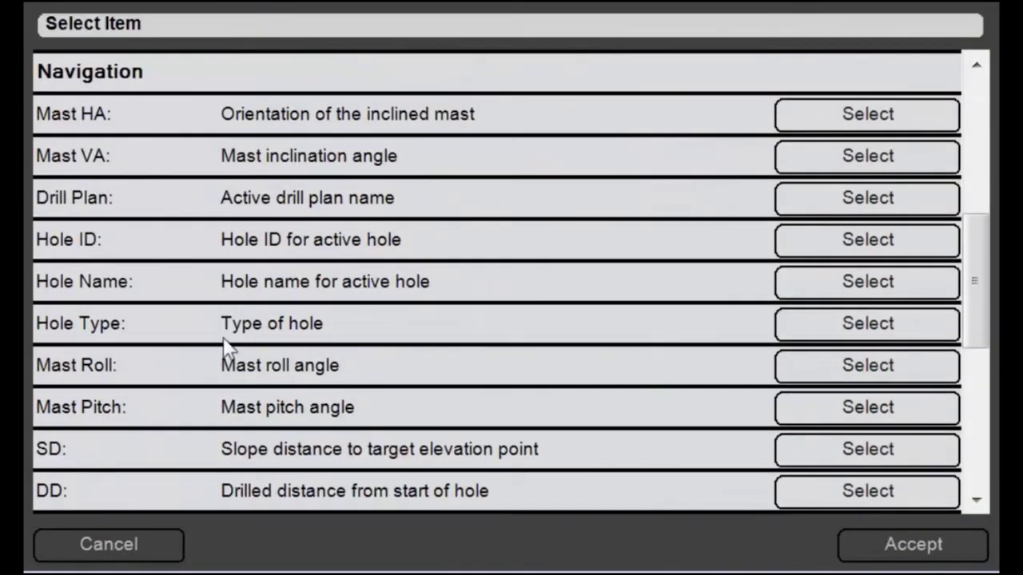
{"action": "left_click", "coordinate": [877, 457]}
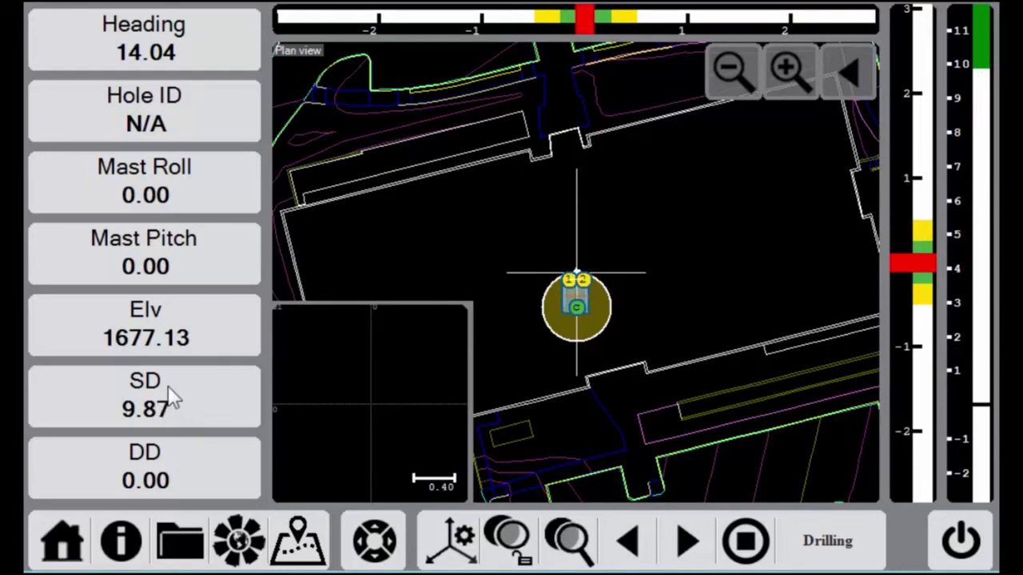
Step: Start a new Surface Model drill plan from Drill Plan Manager, with Elv 1677.13 and orientation 14.036
{"action": "left_click", "coordinate": [64, 539]}
{"action": "left_click", "coordinate": [430, 134]}
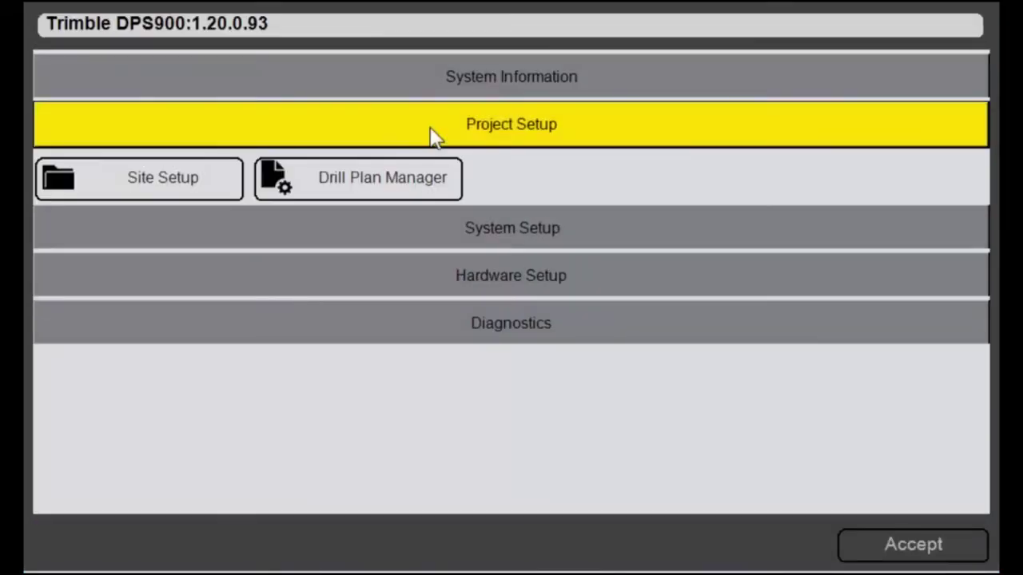
{"action": "left_click", "coordinate": [382, 187]}
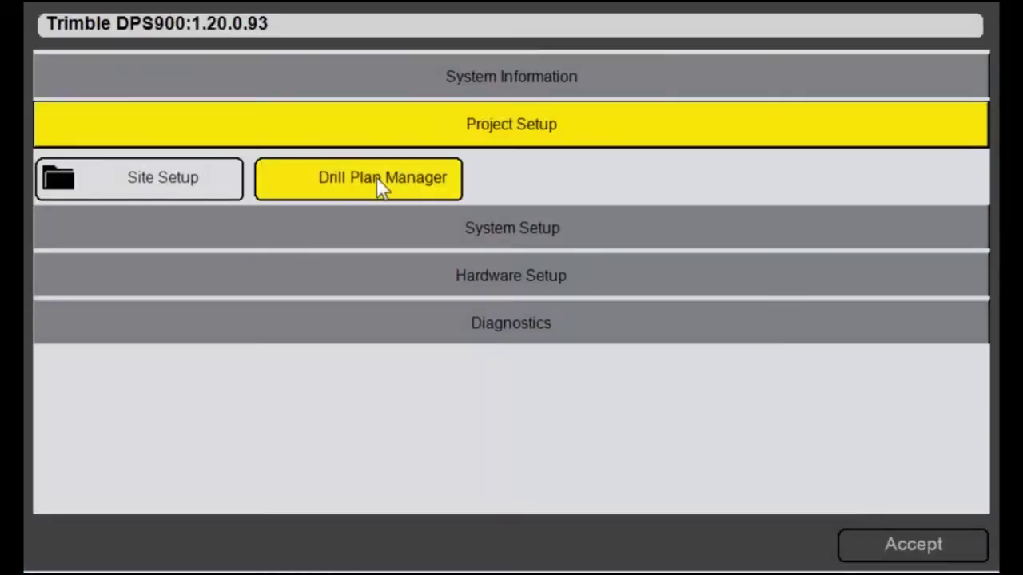
{"action": "left_click", "coordinate": [72, 80]}
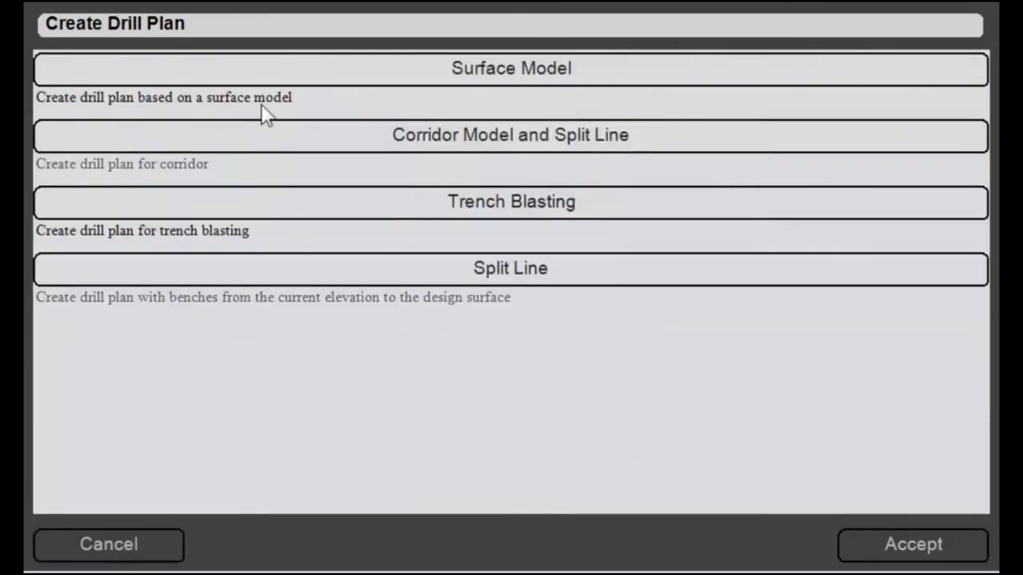
{"action": "left_click", "coordinate": [296, 72]}
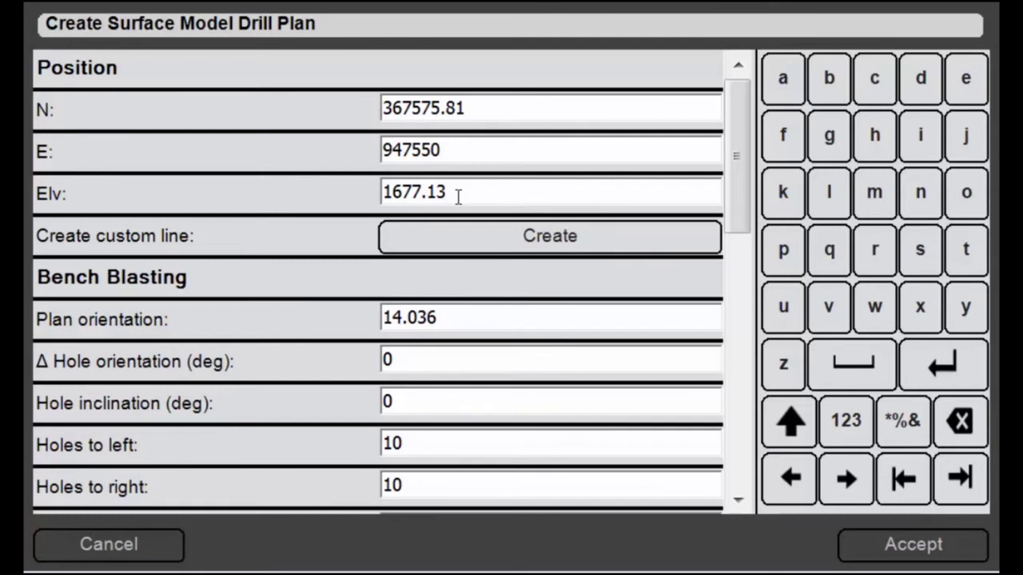
{"action": "left_click", "coordinate": [474, 318]}
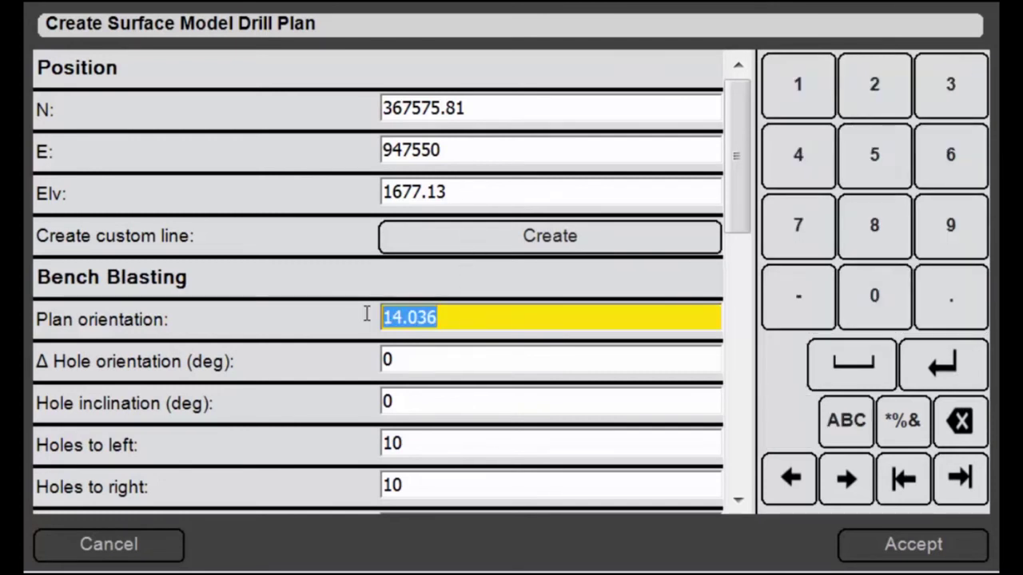
Step: Set holes to the left, right, behind and ahead to 2 each
{"action": "left_click", "coordinate": [442, 365]}
{"action": "scroll", "coordinate": [436, 364], "scroll_direction": "down", "scroll_amount": 3}
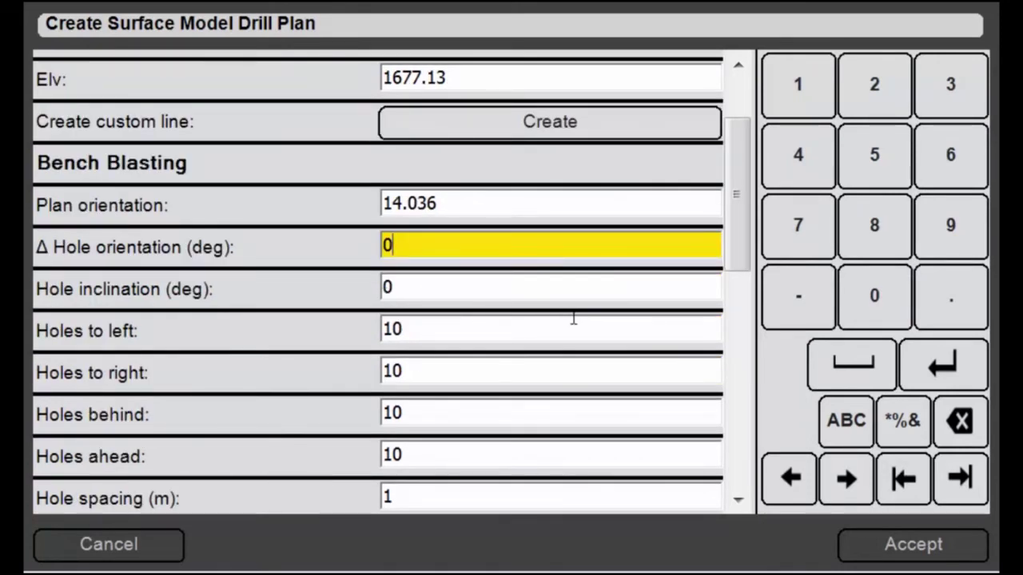
{"action": "left_click", "coordinate": [551, 328]}
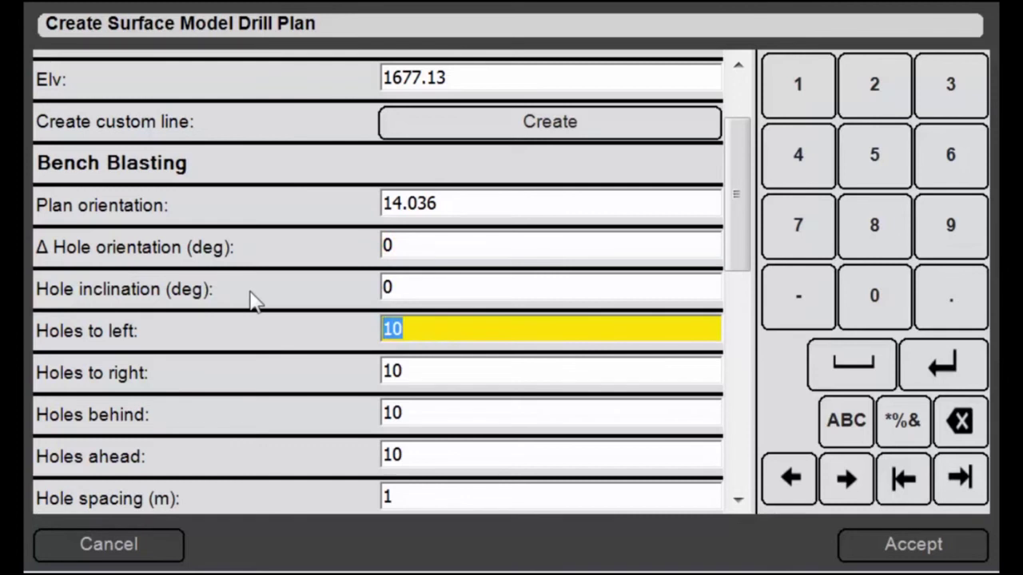
{"action": "type", "text": "2"}
{"action": "key", "text": "Tab"}
{"action": "type", "text": "2"}
{"action": "key", "text": "Tab"}
{"action": "type", "text": "2"}
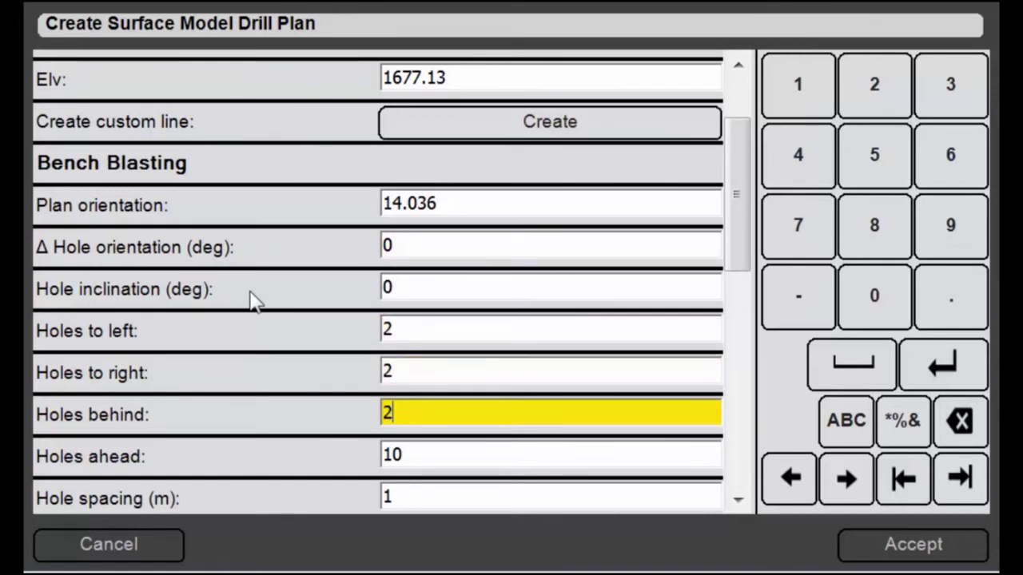
{"action": "key", "text": "Tab"}
{"action": "type", "text": "2"}
Step: Accept the form to create drill plan 20150420_1052 with its 25 staggered holes
{"action": "scroll", "coordinate": [280, 291], "scroll_direction": "down", "scroll_amount": 3}
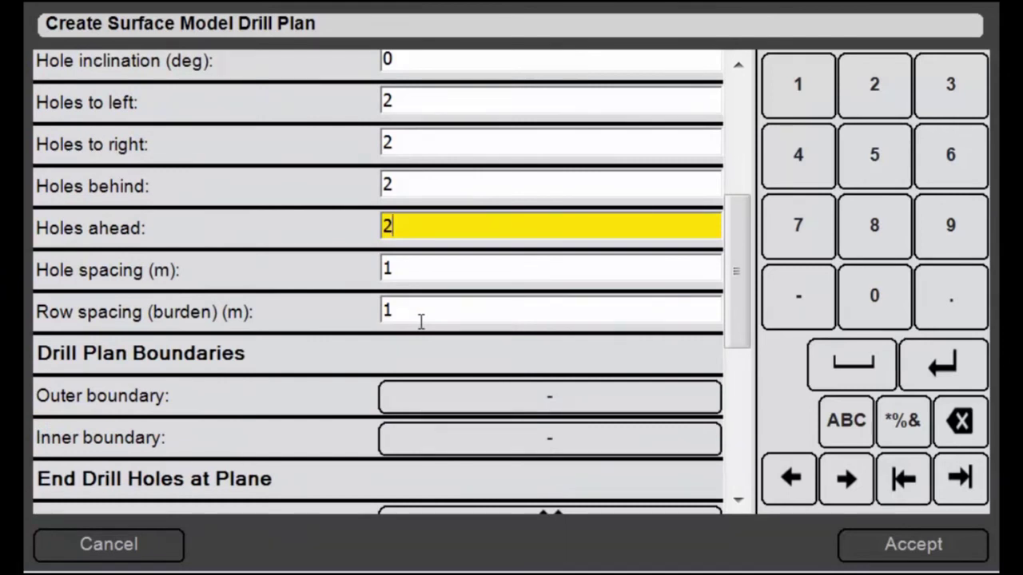
{"action": "scroll", "coordinate": [421, 321], "scroll_direction": "down", "scroll_amount": 4}
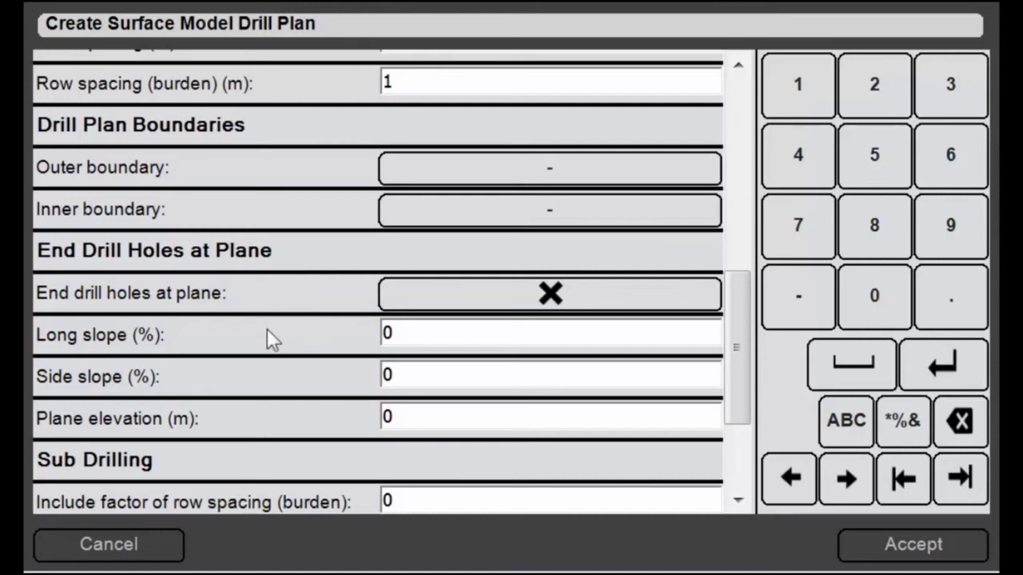
{"action": "left_click", "coordinate": [894, 544]}
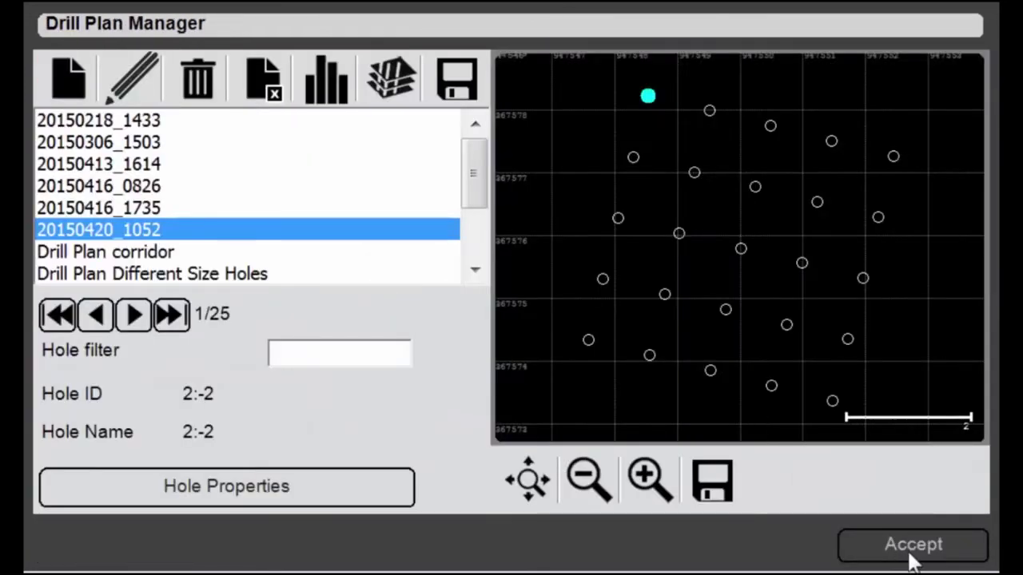
Step: Accept the Drill Plan Manager to go to the Drilling plan view for plan 20150420_1052
{"action": "left_click", "coordinate": [895, 544]}
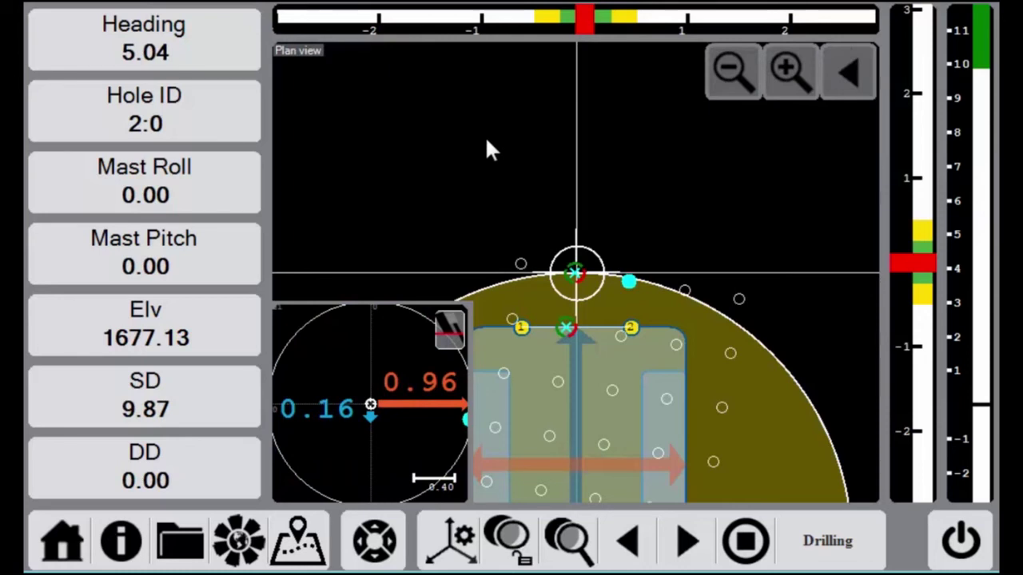
{"action": "left_click", "coordinate": [577, 275]}
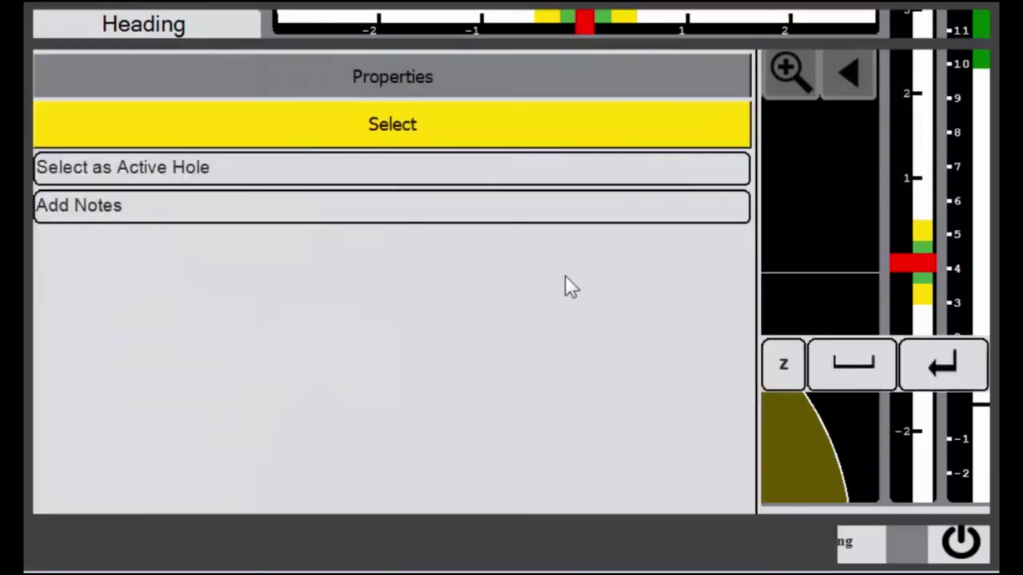
{"action": "left_click", "coordinate": [382, 83]}
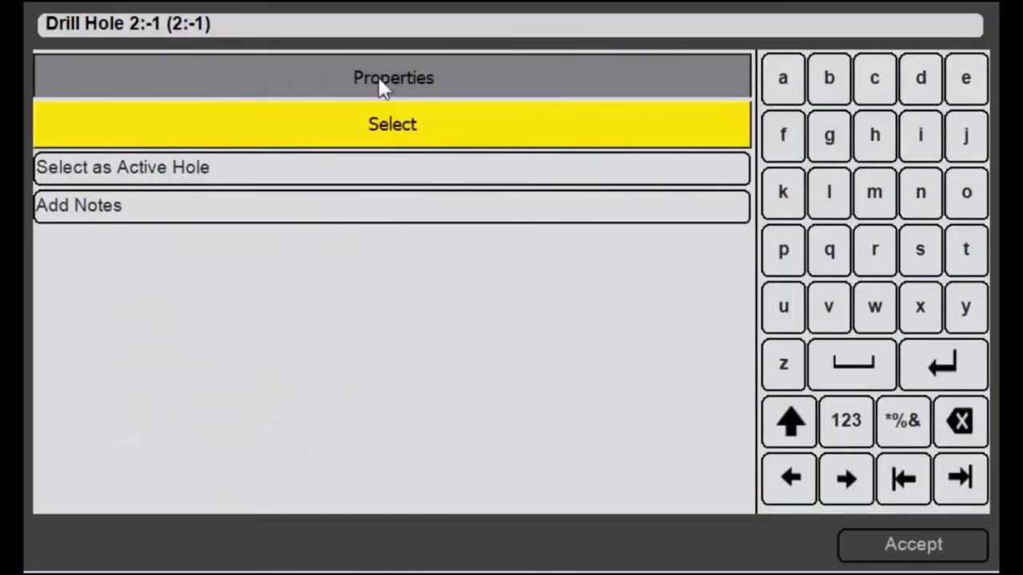
{"action": "scroll", "coordinate": [484, 229], "scroll_direction": "down", "scroll_amount": 4}
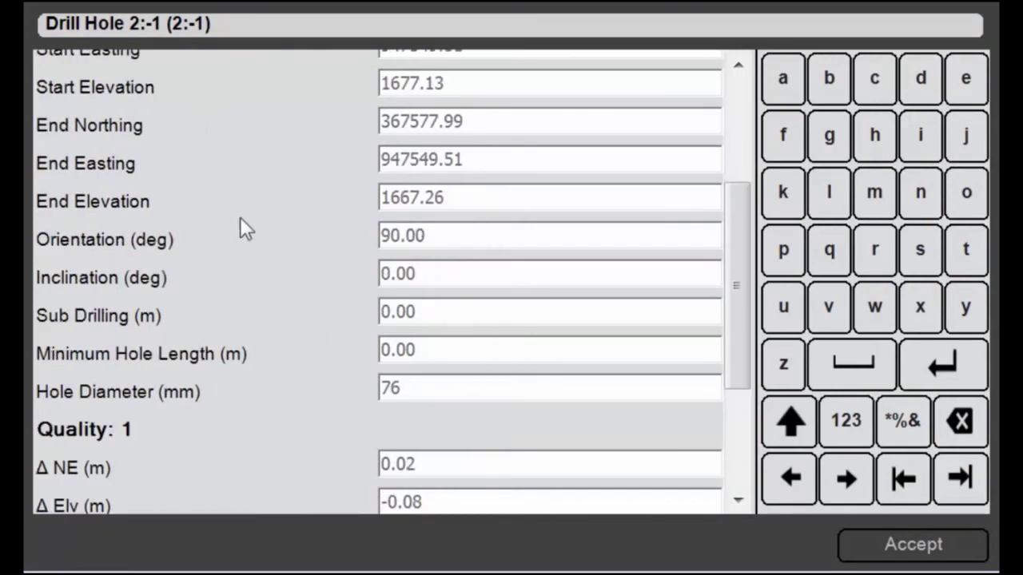
{"action": "scroll", "coordinate": [264, 300], "scroll_direction": "down", "scroll_amount": 4}
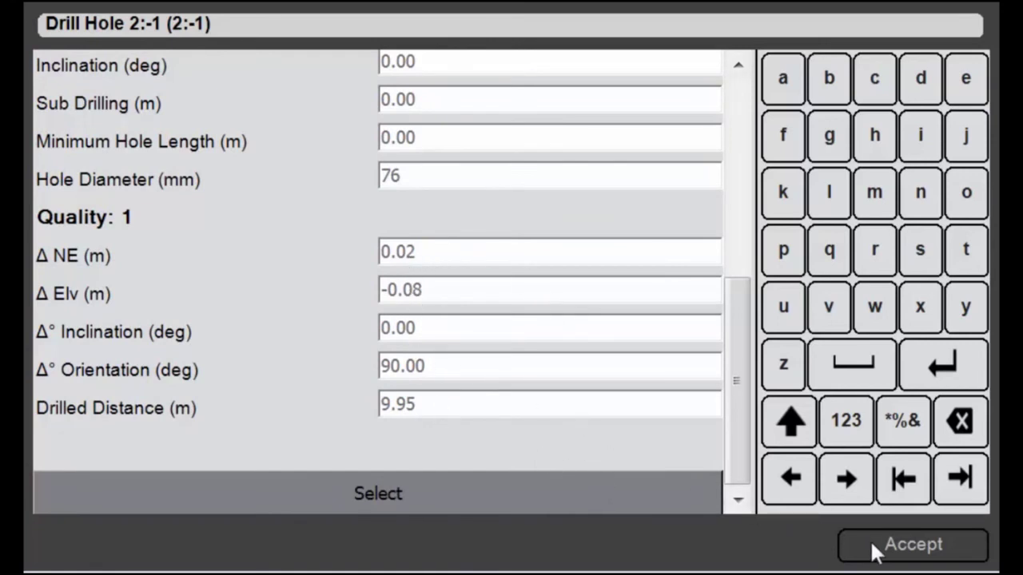
{"action": "left_click", "coordinate": [891, 545]}
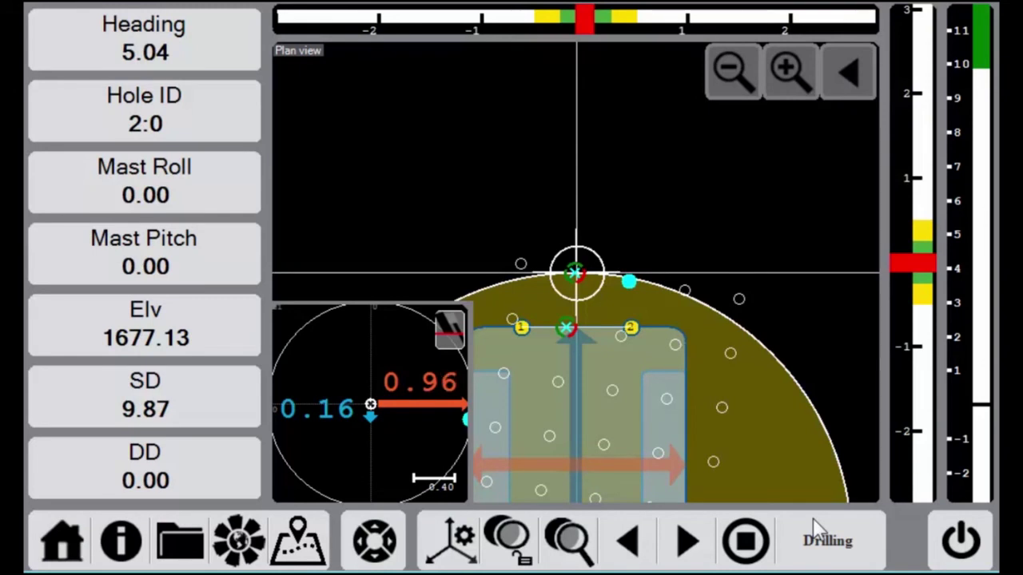
Step: From Drill Plan Manager, export plan 20150420_1053 to the Desktop folder and confirm the save
{"action": "left_click", "coordinate": [60, 549]}
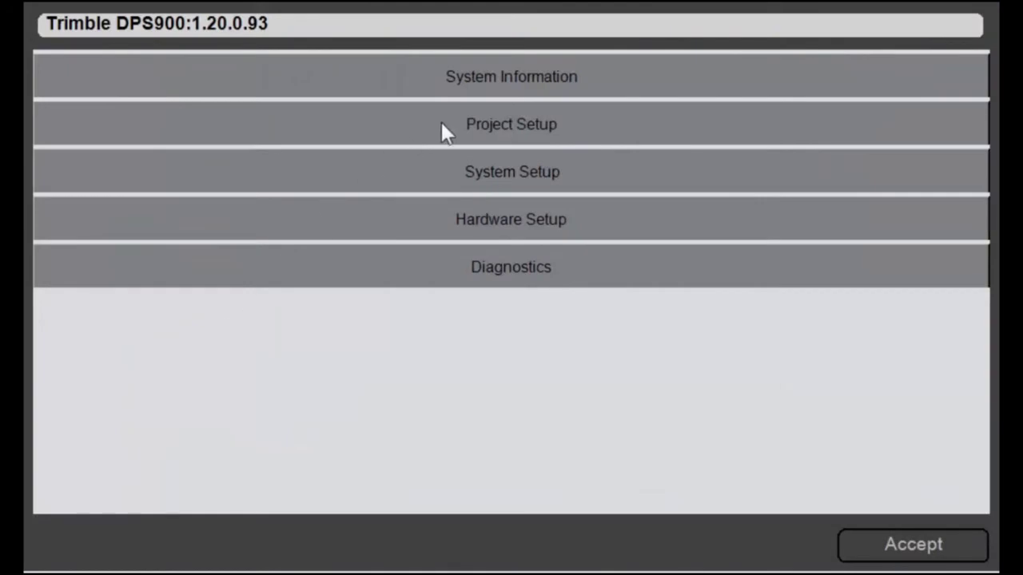
{"action": "left_click", "coordinate": [444, 128]}
{"action": "left_click", "coordinate": [382, 198]}
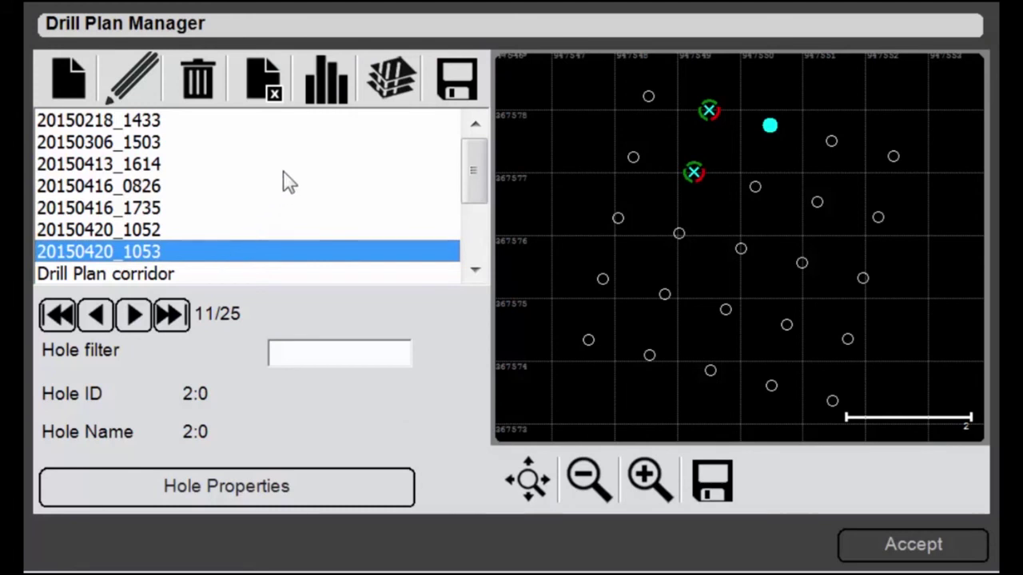
{"action": "left_click", "coordinate": [455, 77]}
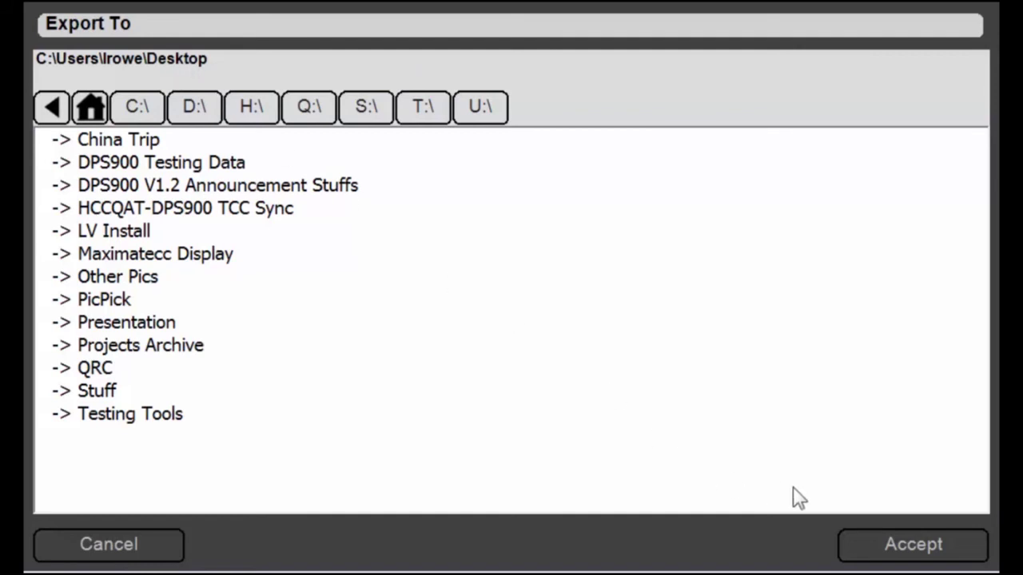
{"action": "left_click", "coordinate": [920, 548]}
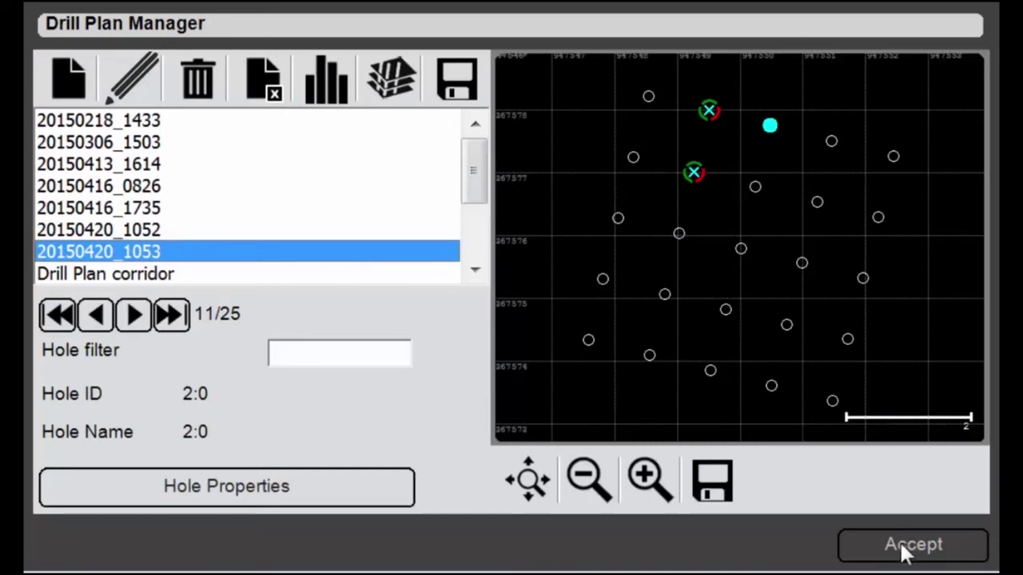
{"action": "left_click", "coordinate": [901, 544]}
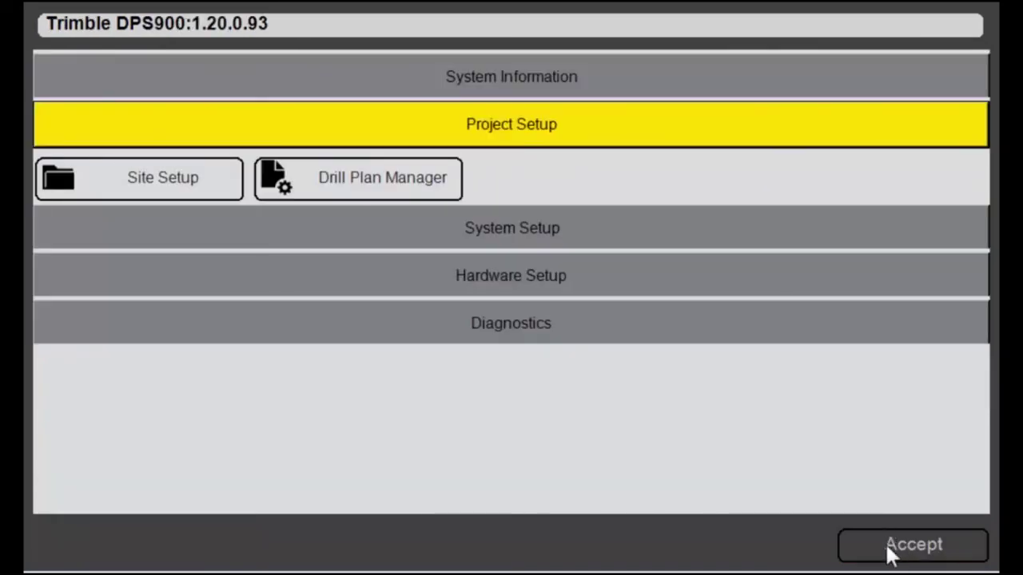
{"action": "left_click", "coordinate": [888, 537]}
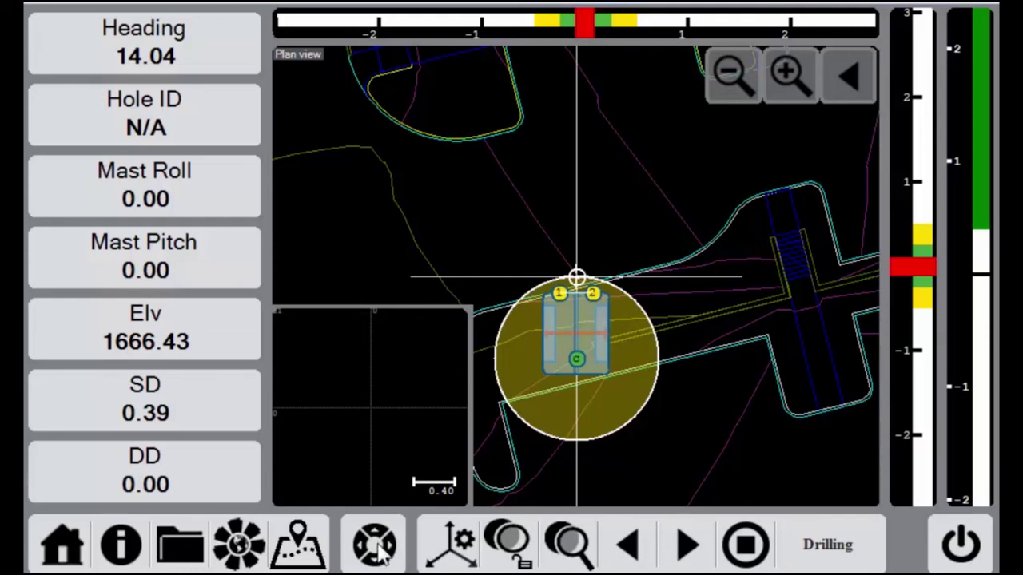
Step: Open Emulator Machine Positioning in Coordinate entry at N 367527.35, E 947537.88, Elv 1667.43
{"action": "left_click", "coordinate": [377, 549]}
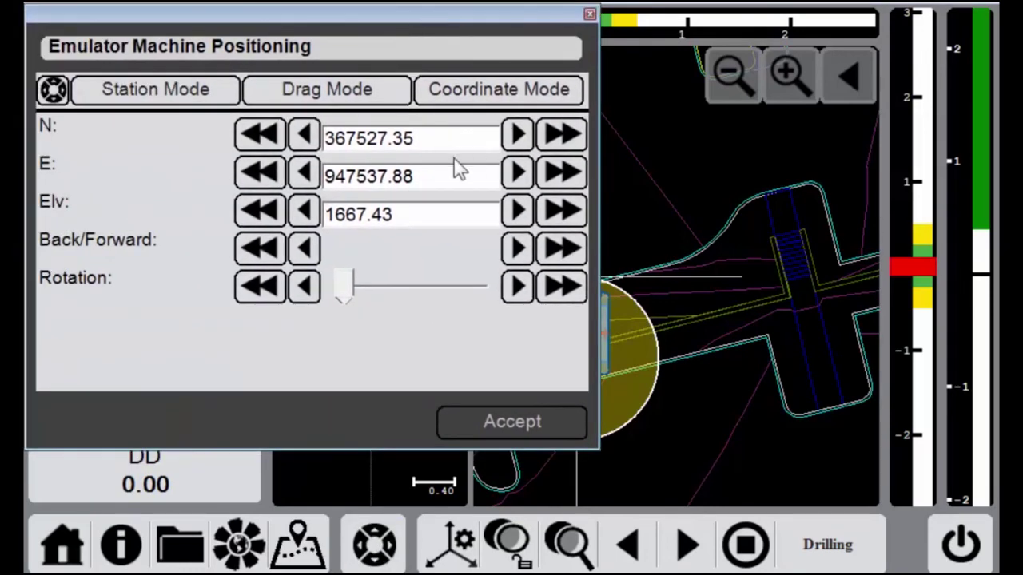
Step: Nudge the northing, then step the easting up and down to 947536.88
{"action": "left_click", "coordinate": [517, 138]}
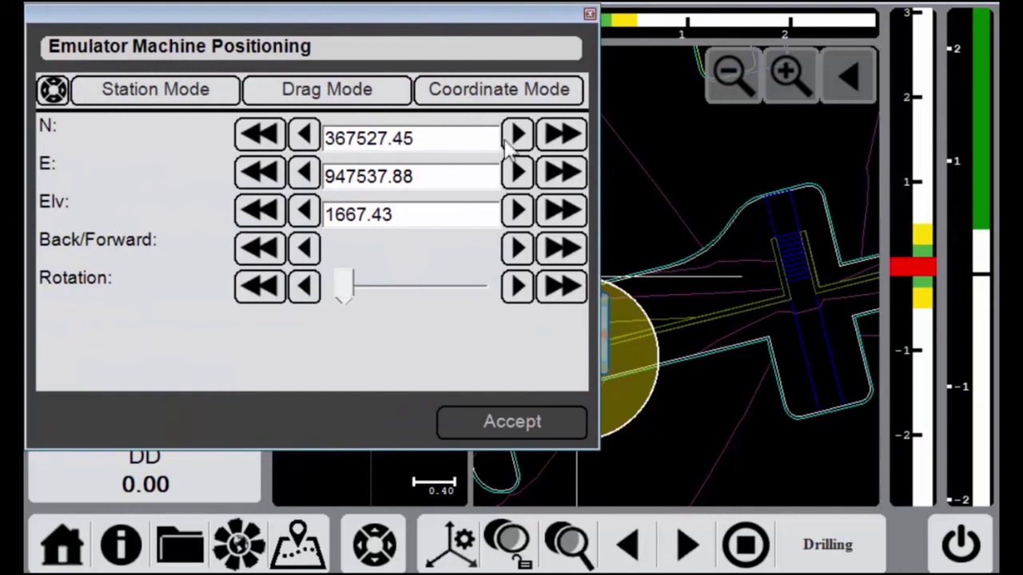
{"action": "left_click", "coordinate": [275, 137]}
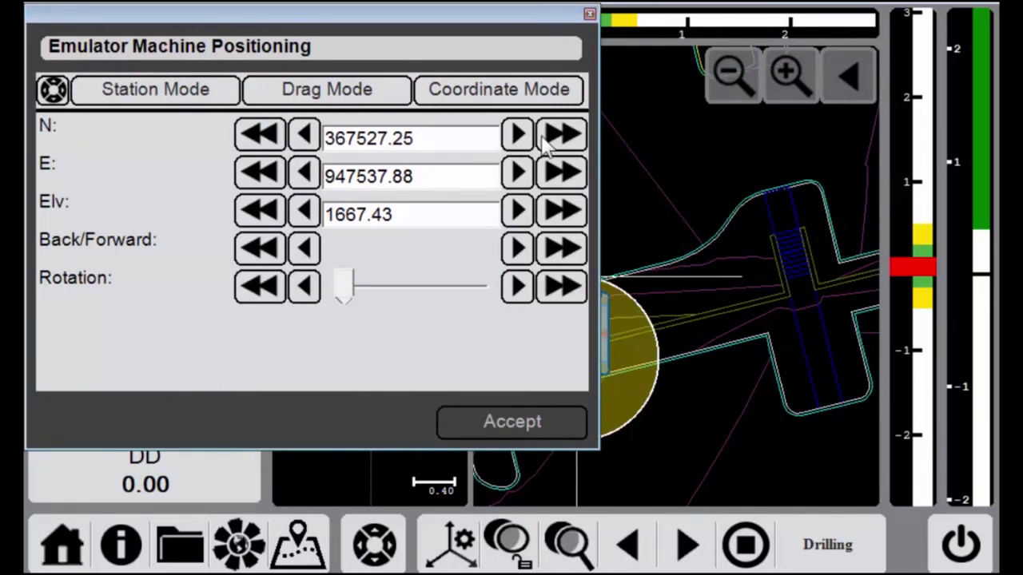
{"action": "left_click", "coordinate": [562, 173]}
{"action": "left_click", "coordinate": [562, 172]}
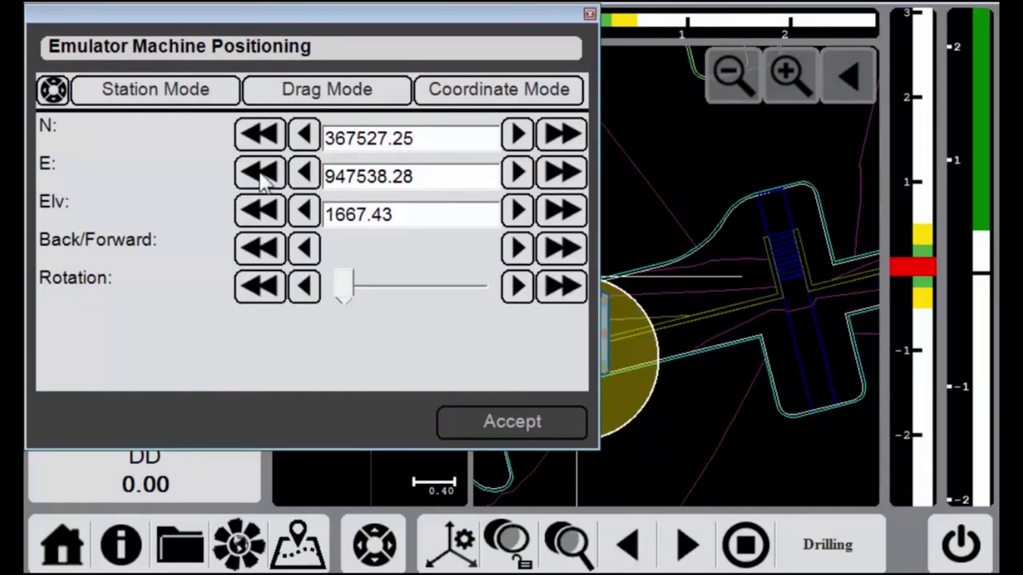
{"action": "left_click", "coordinate": [270, 173]}
{"action": "left_click", "coordinate": [270, 172]}
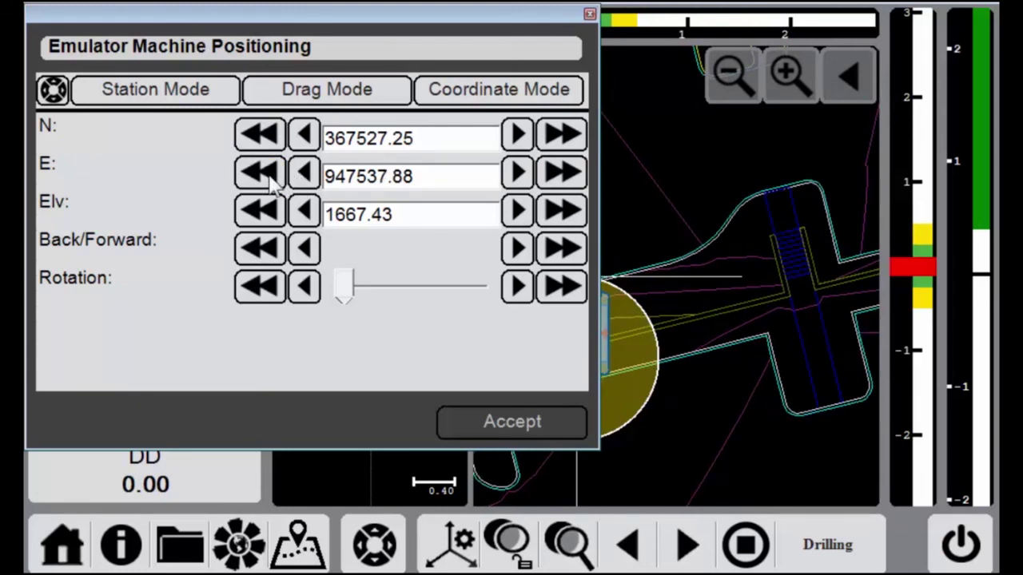
{"action": "left_click", "coordinate": [270, 173]}
{"action": "left_click", "coordinate": [270, 173]}
{"action": "left_click", "coordinate": [270, 173]}
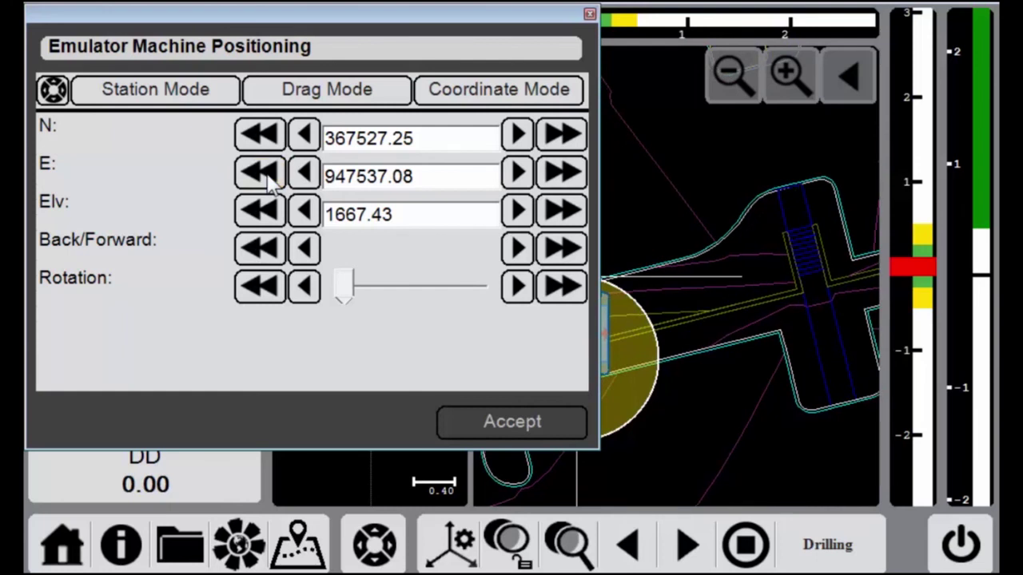
{"action": "left_click", "coordinate": [264, 173]}
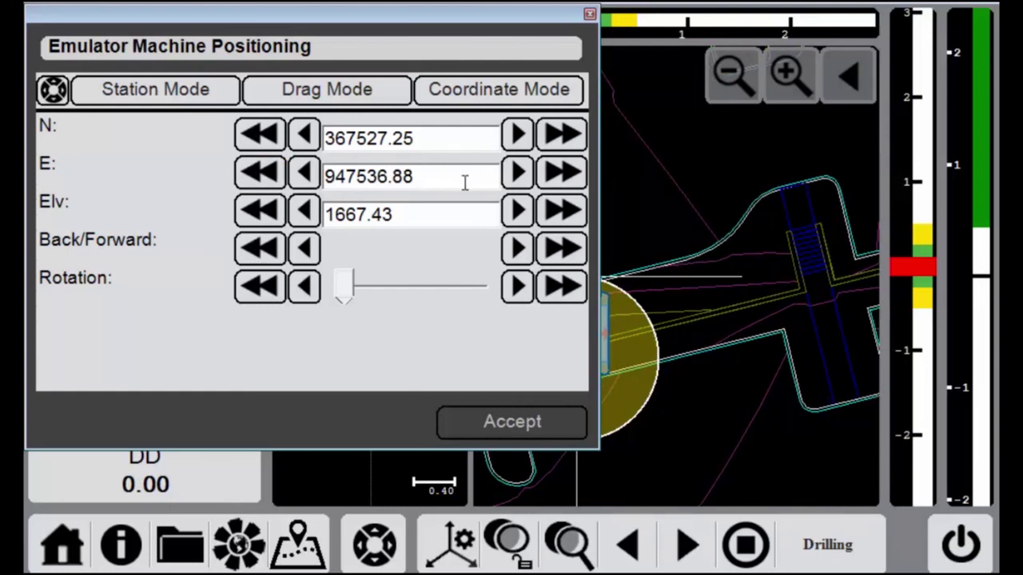
Step: Raise the easting to 947537.36 and step elevation to 1668.03, then back to 1667.83
{"action": "left_click", "coordinate": [553, 177]}
{"action": "left_click", "coordinate": [552, 177]}
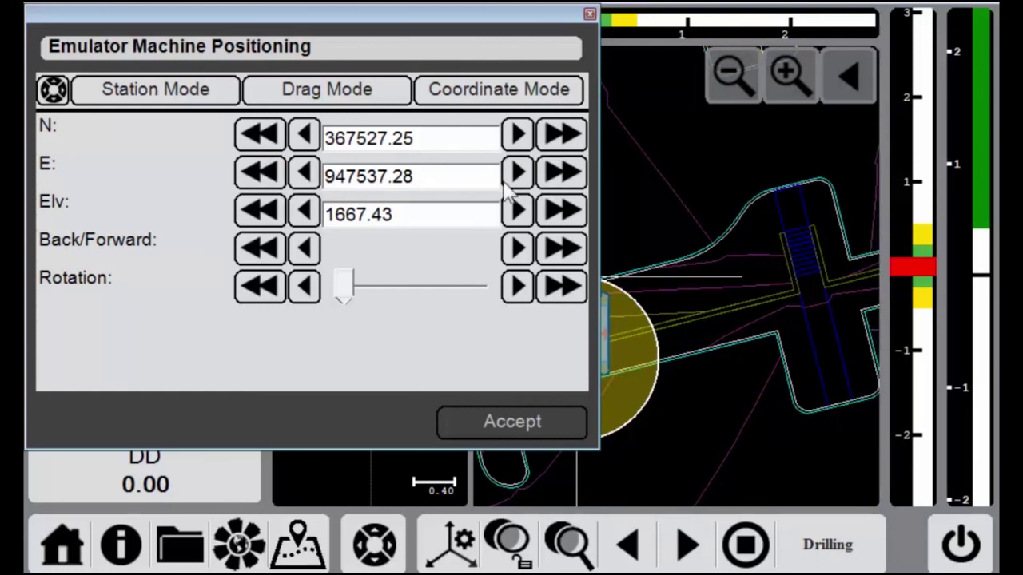
{"action": "left_click", "coordinate": [515, 176]}
{"action": "left_click", "coordinate": [515, 176]}
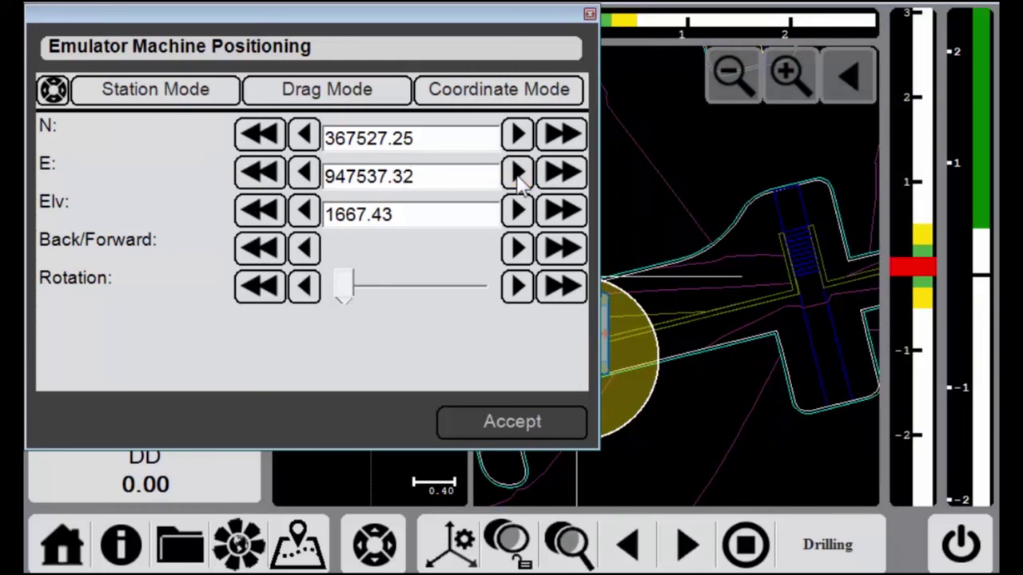
{"action": "left_click", "coordinate": [516, 176]}
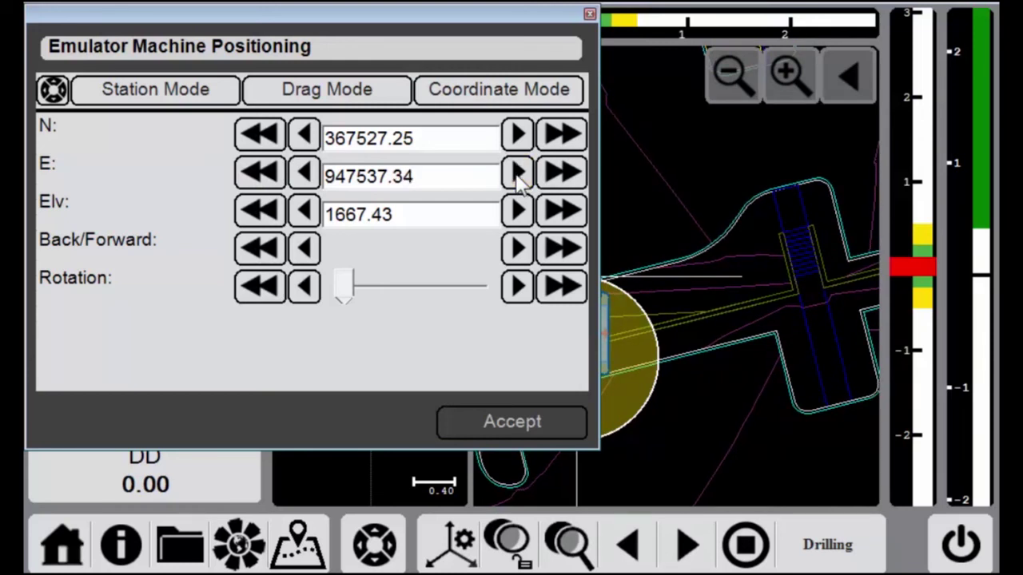
{"action": "left_click", "coordinate": [516, 176]}
{"action": "left_click", "coordinate": [559, 210]}
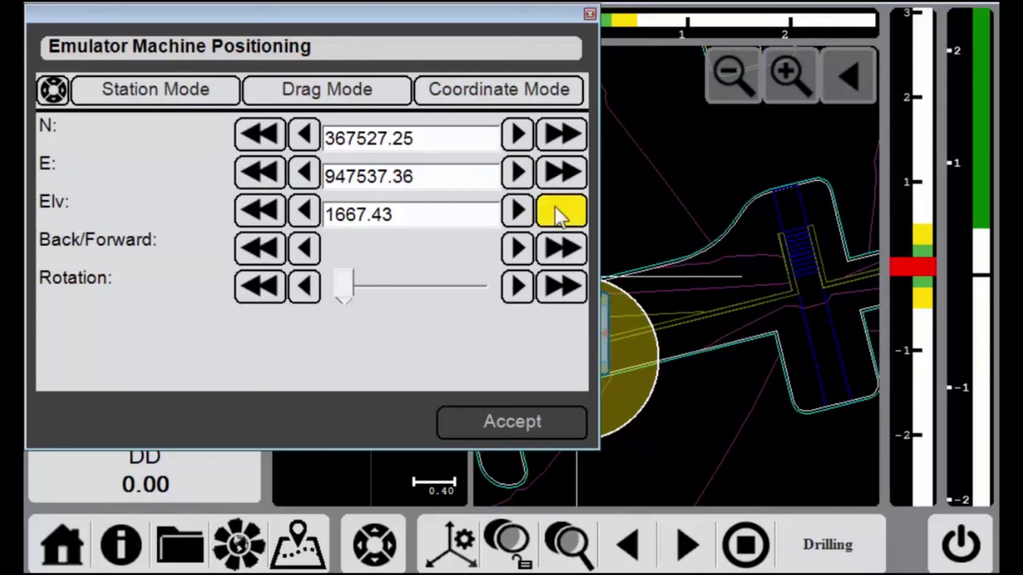
{"action": "left_click", "coordinate": [559, 211]}
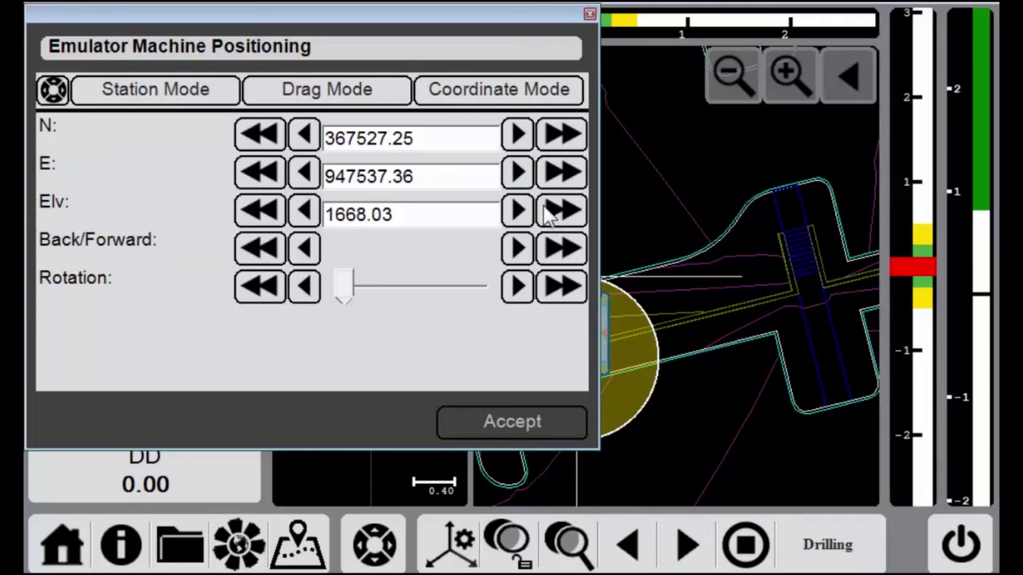
{"action": "left_click", "coordinate": [260, 210]}
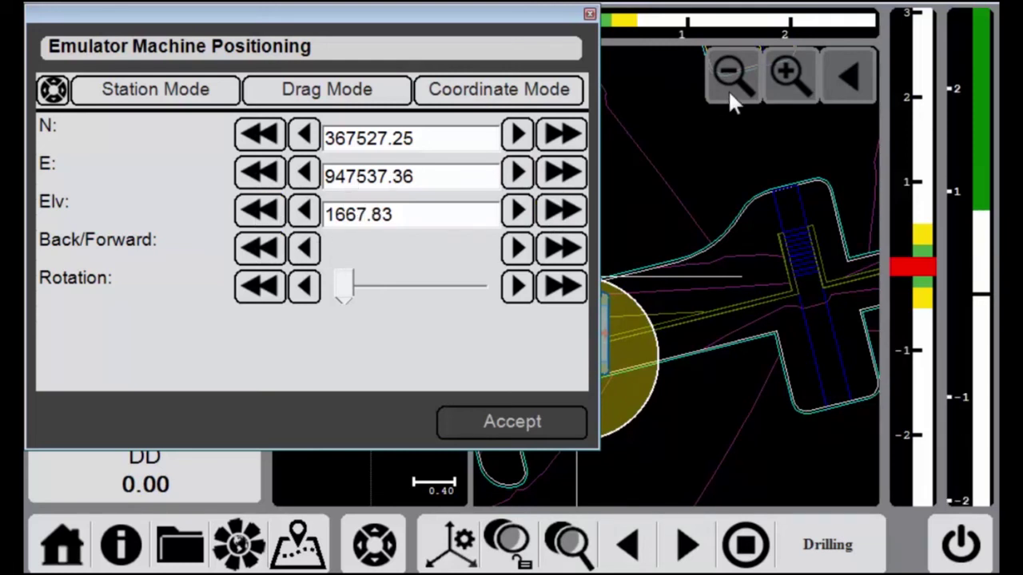
Step: Zoom the plan view to the machine, nudge it back and forward, and rotate it back and forth
{"action": "left_click", "coordinate": [849, 76]}
{"action": "left_click", "coordinate": [618, 98]}
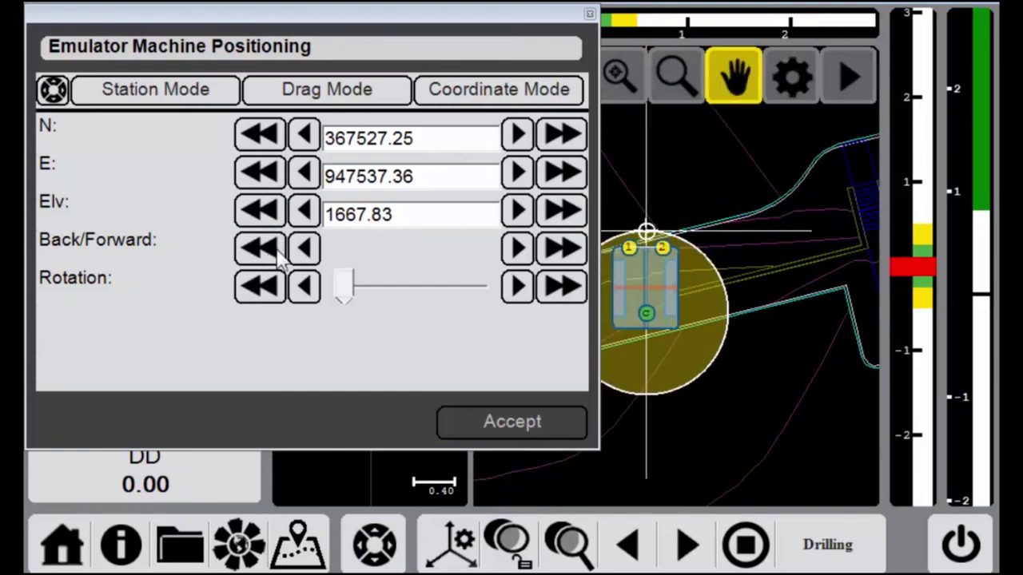
{"action": "left_click", "coordinate": [304, 250]}
{"action": "left_click", "coordinate": [254, 250]}
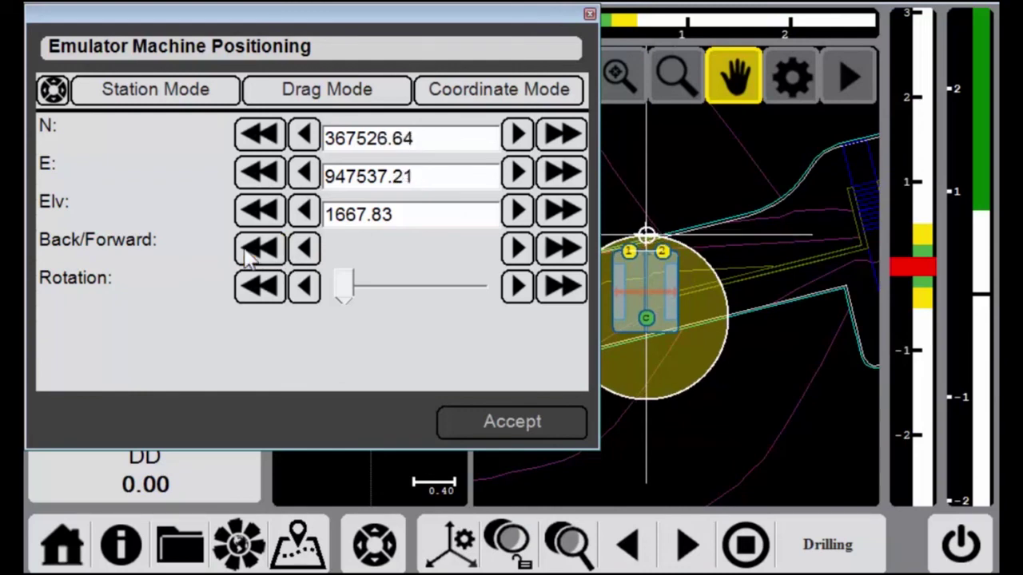
{"action": "left_click", "coordinate": [240, 258]}
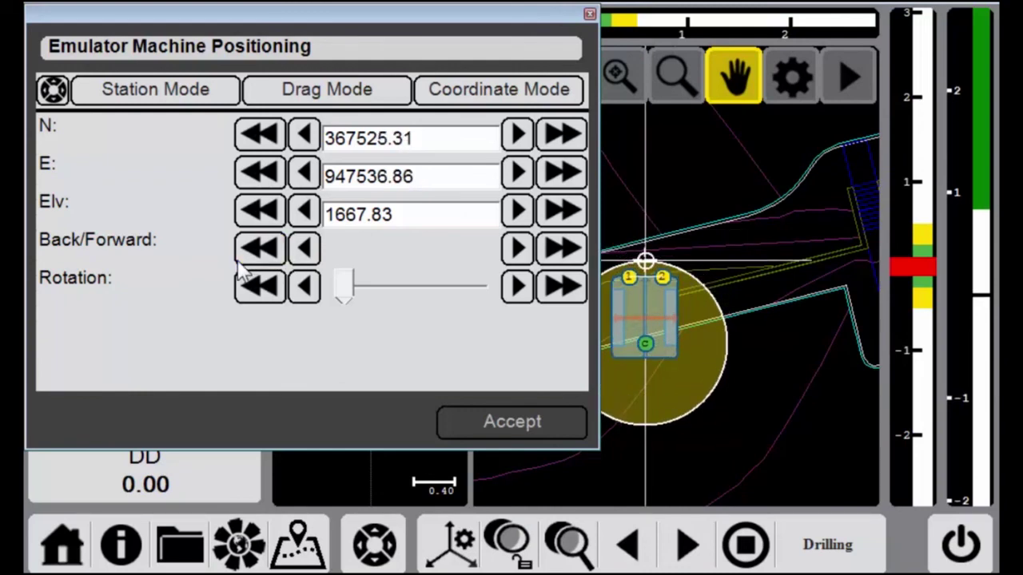
{"action": "left_click", "coordinate": [559, 254]}
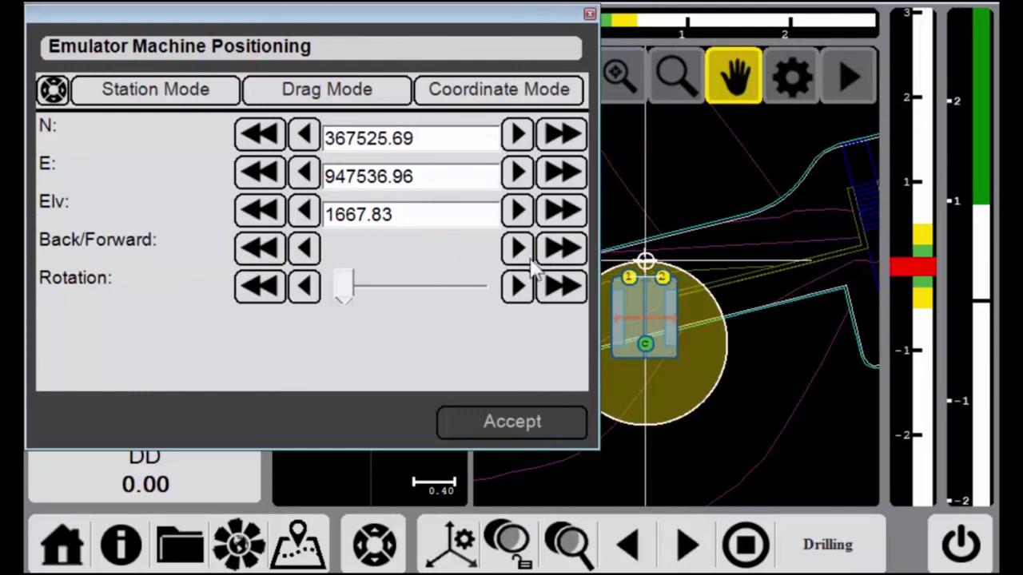
{"action": "left_click", "coordinate": [517, 289]}
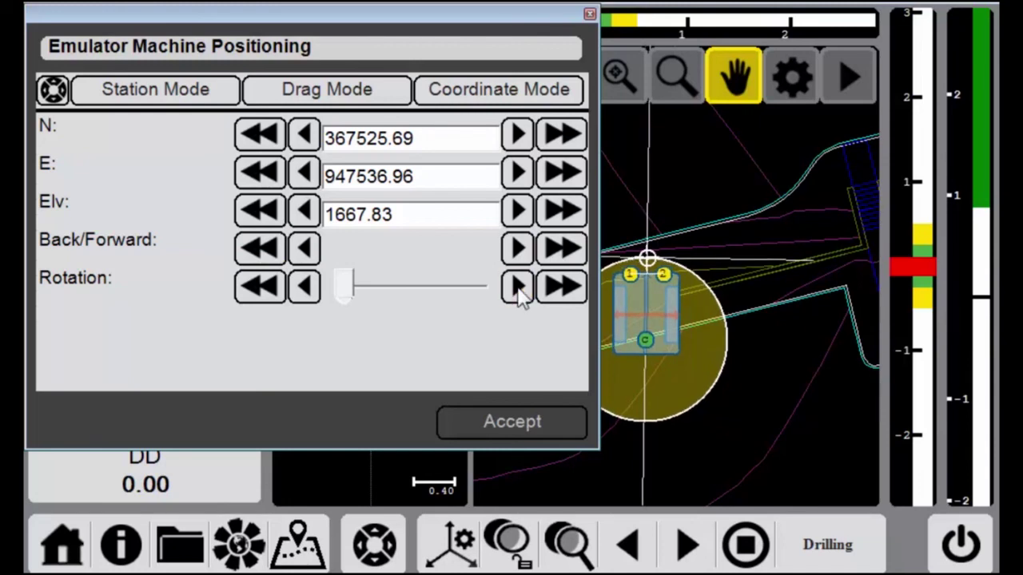
{"action": "left_click", "coordinate": [303, 289]}
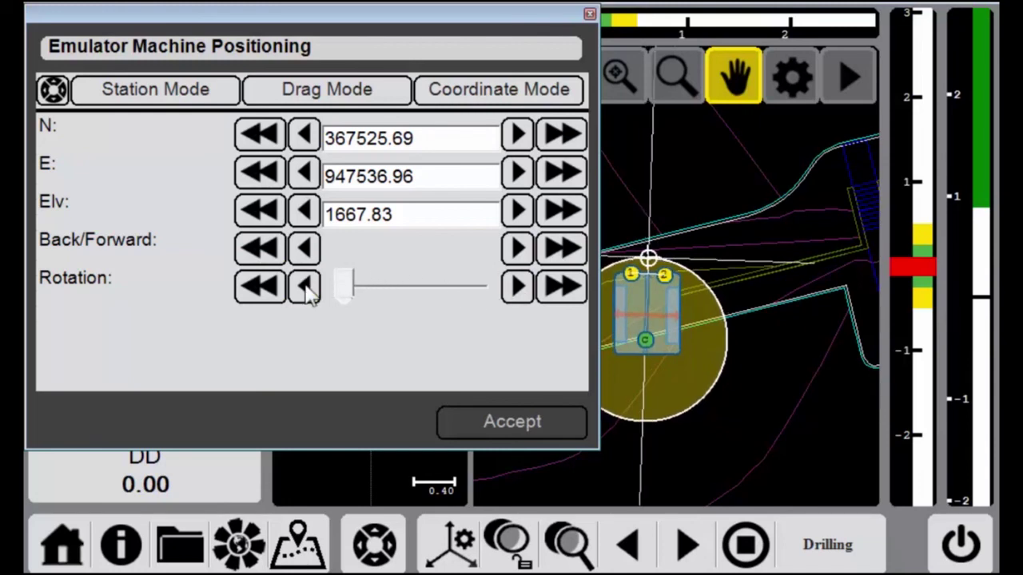
{"action": "left_click", "coordinate": [303, 289]}
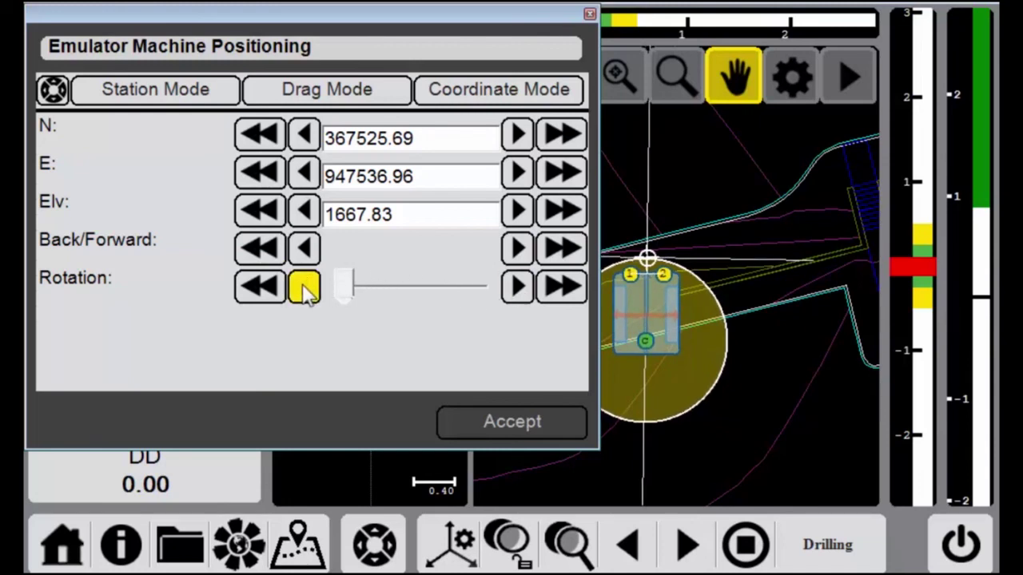
Step: Switch positioning to Drag Mode, then to Station Mode with Station, Offset and Elevation at 0
{"action": "left_click", "coordinate": [333, 95]}
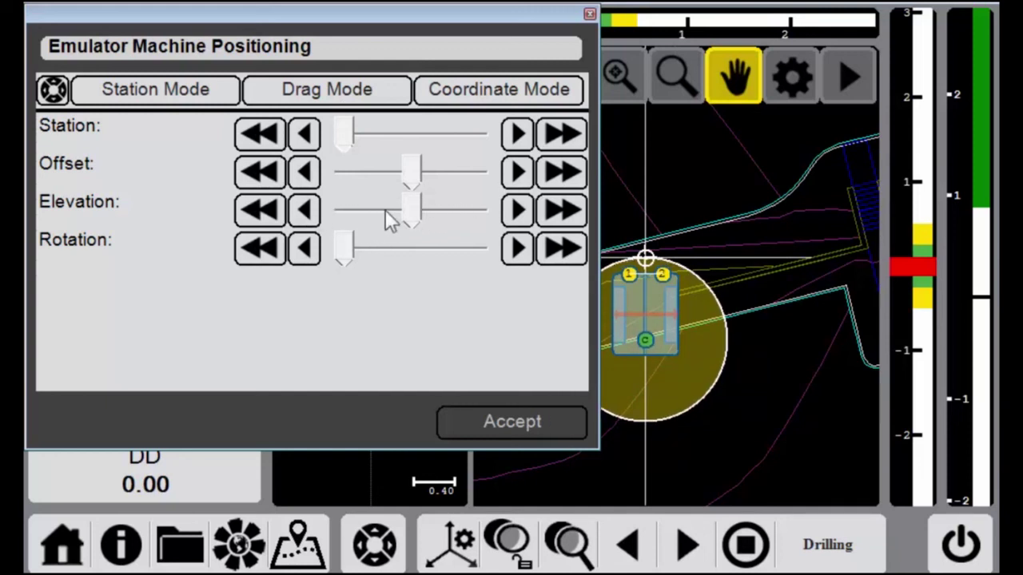
{"action": "left_click", "coordinate": [189, 101]}
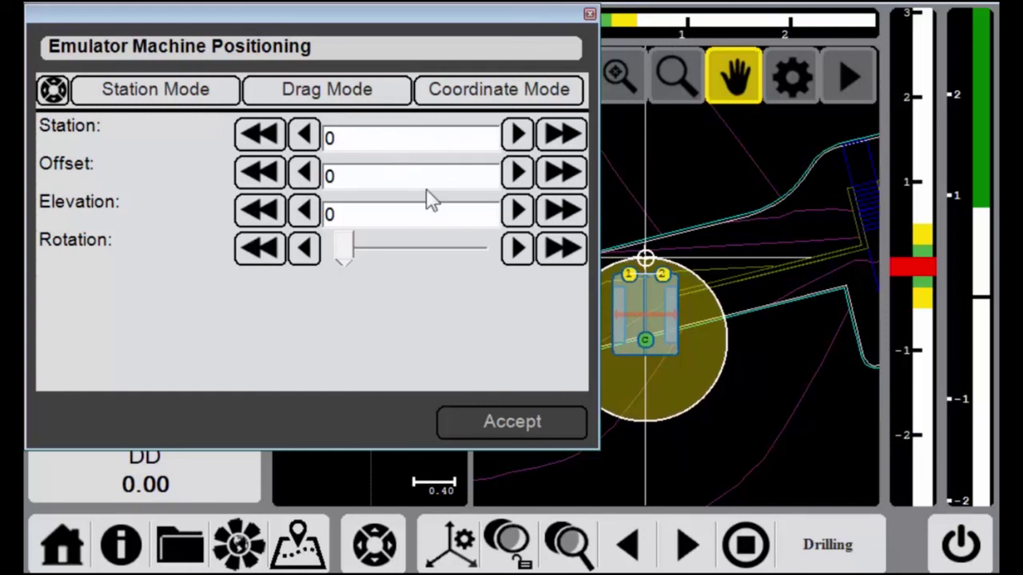
Step: Show the tool, body, rotor and boom joint sliders, accept the position, then reopen positioning
{"action": "left_click", "coordinate": [56, 90]}
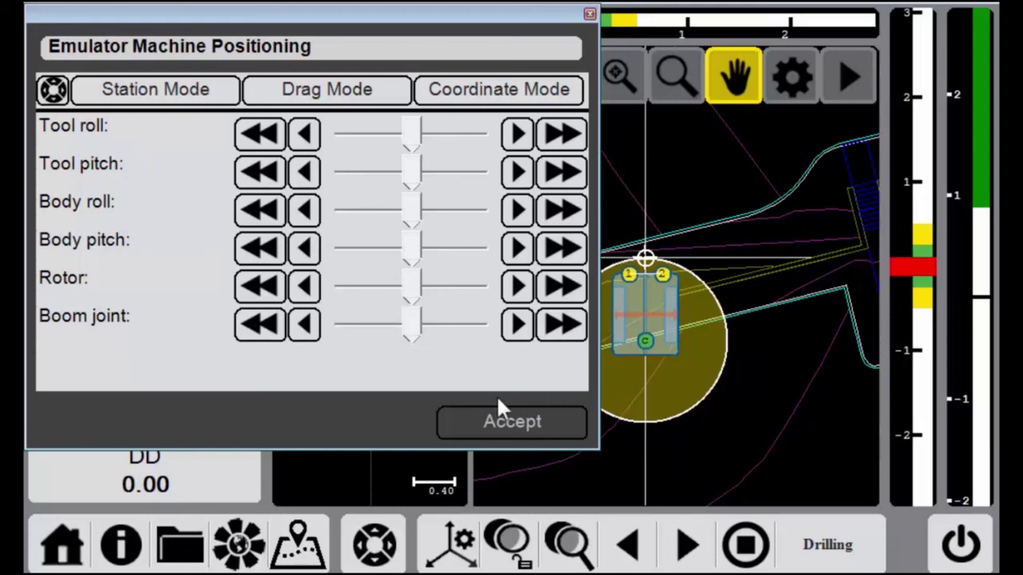
{"action": "left_click", "coordinate": [521, 424]}
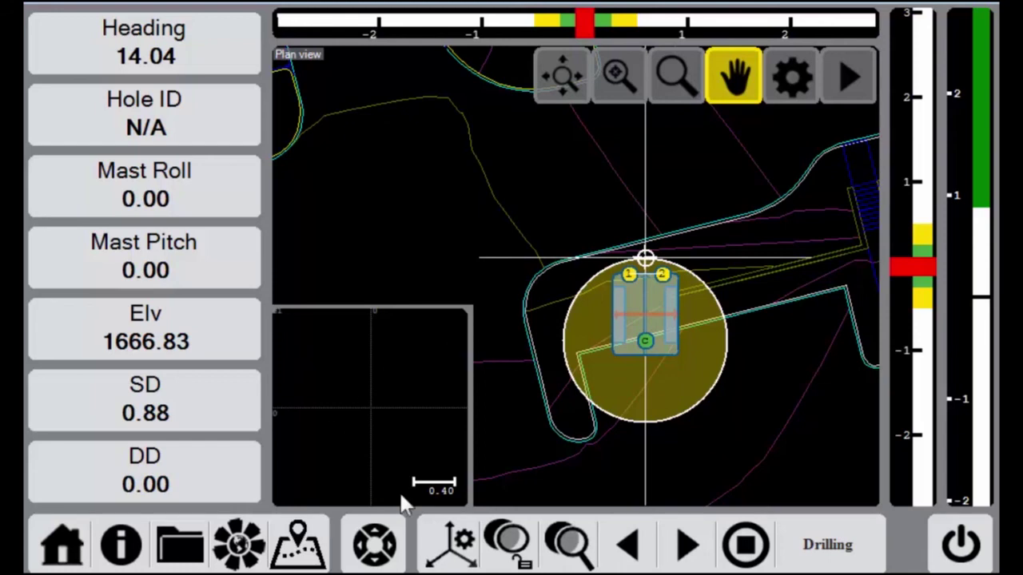
{"action": "left_click", "coordinate": [377, 544]}
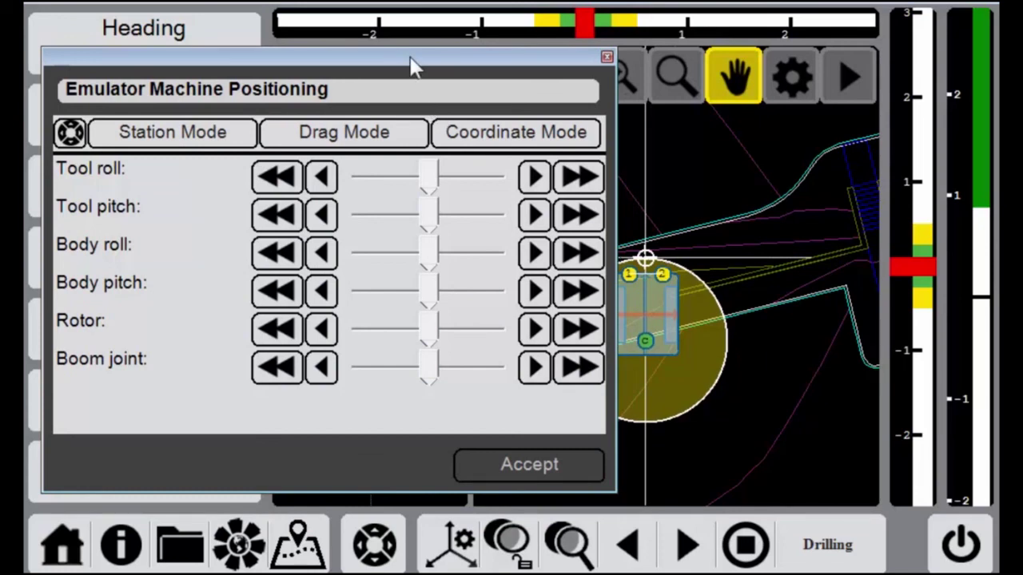
Step: Drag the Emulator Machine Positioning window slightly up and to the left
{"action": "mouse_move", "coordinate": [413, 66]}
{"action": "left_mouse_down"}
{"action": "mouse_move", "coordinate": [434, 75]}
{"action": "mouse_move", "coordinate": [404, 50]}
{"action": "left_mouse_up"}
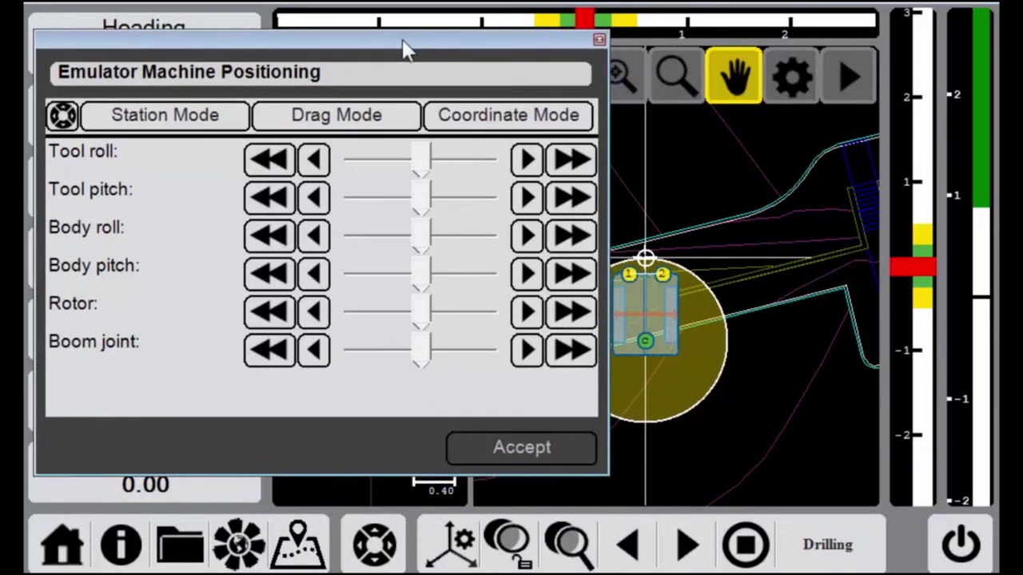